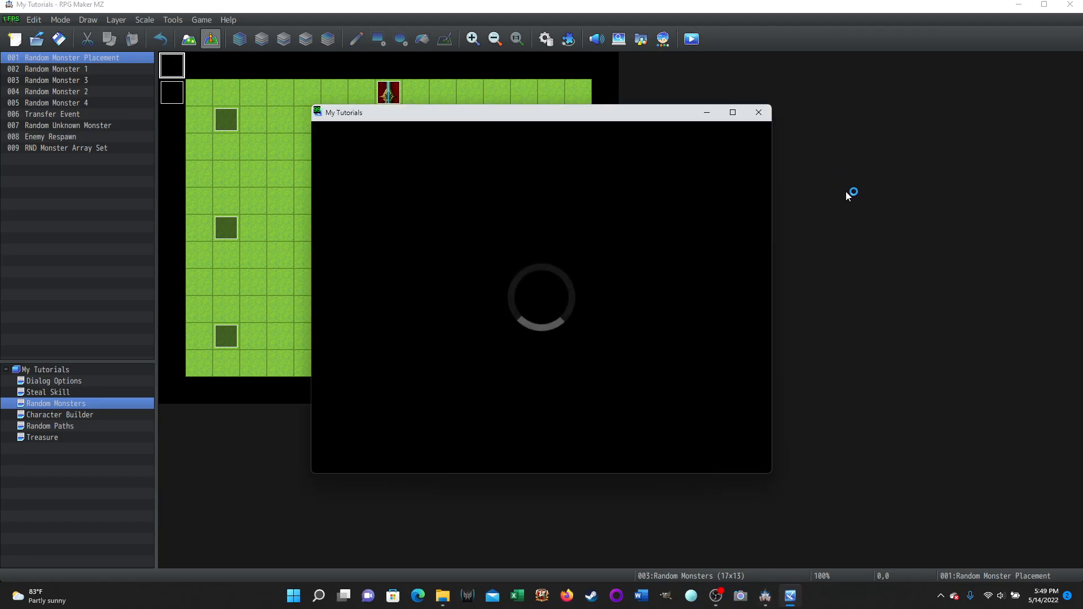
Step: Start a new game in the playtest and walk the hero around the middle of the Random Monsters map
left_click(523, 355)
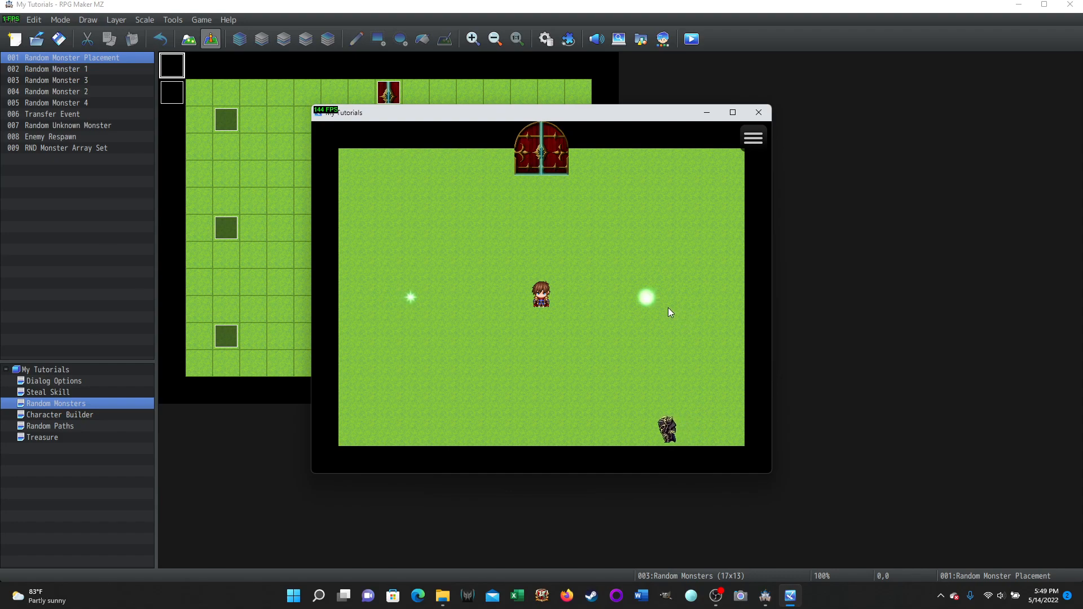
key("Up")
key("Up")
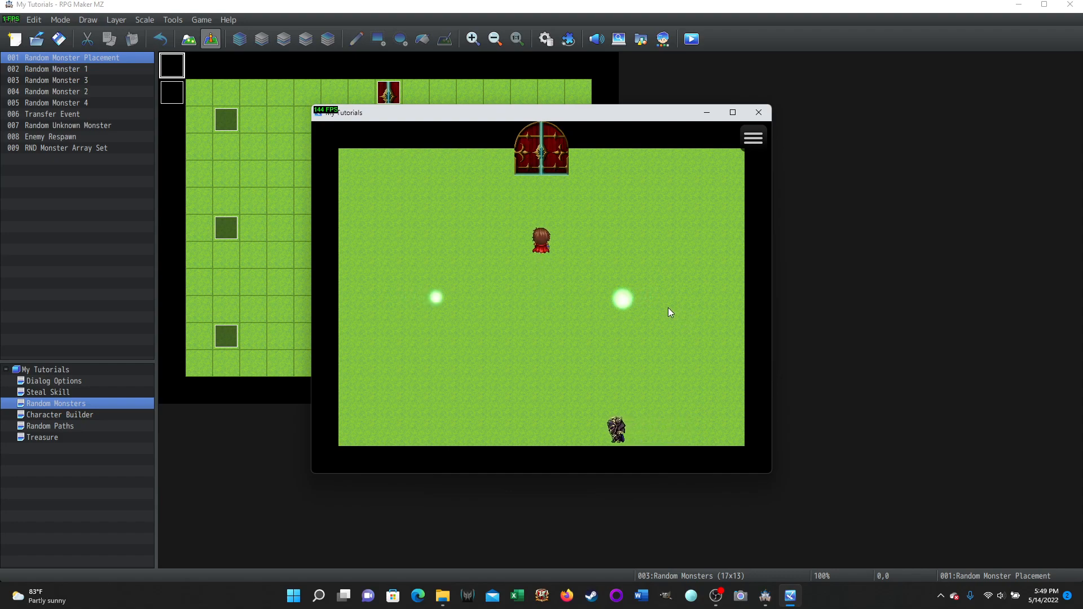
key("Left")
key("Down")
key("Down")
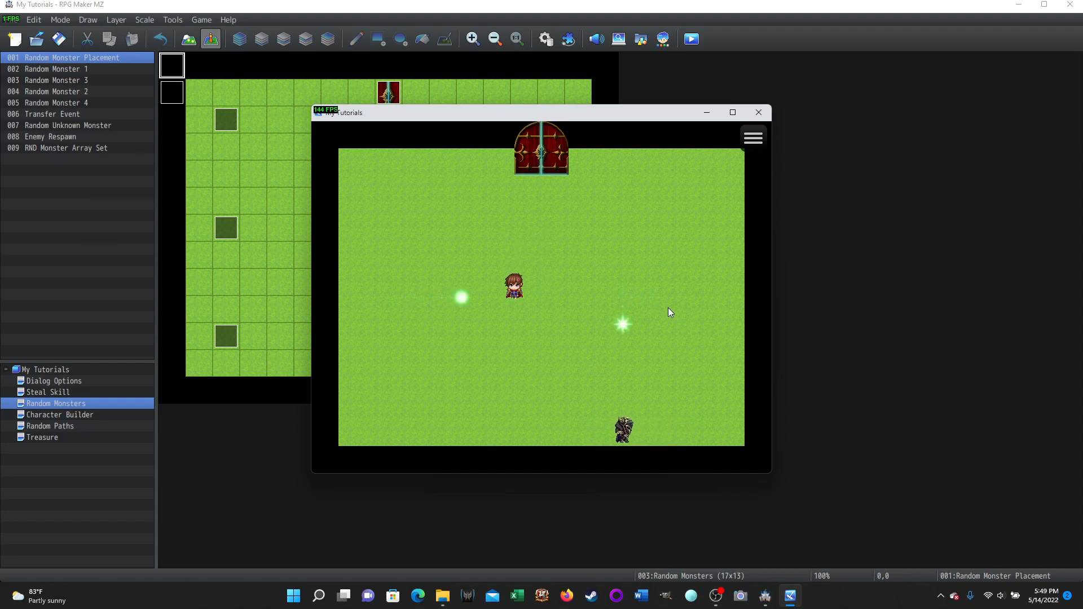
key("Up")
key("Up")
key("Left")
key("Left")
key("Left")
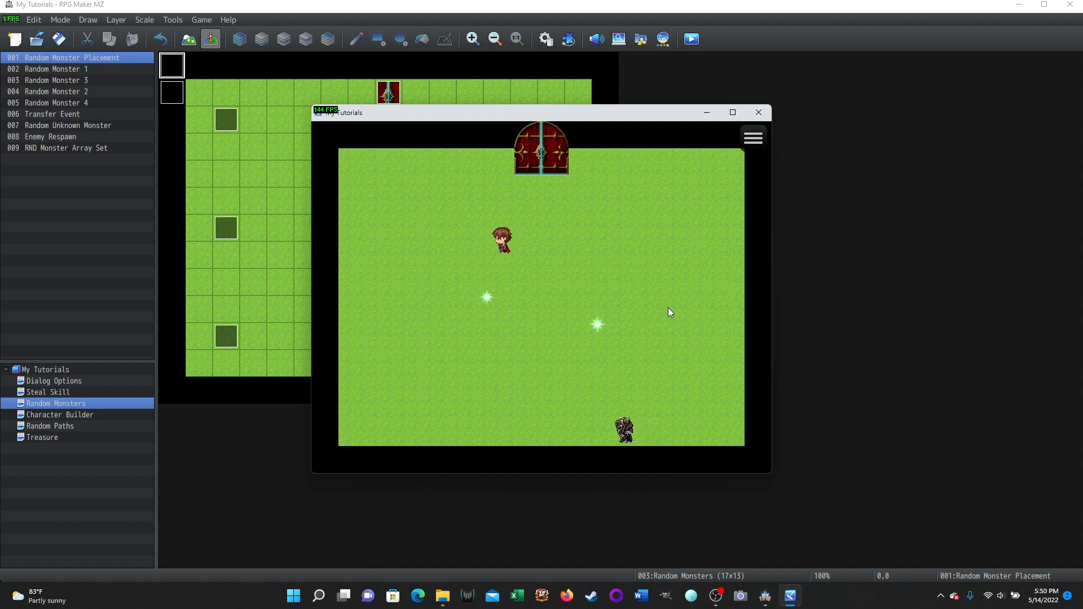
Step: Walk the hero around the area below the red door while watching how the monster and lights move
key("Down")
key("Down")
key("Down")
key("Up")
key("Up")
key("Up")
key("Up")
key("Right")
key("Right")
key("Right")
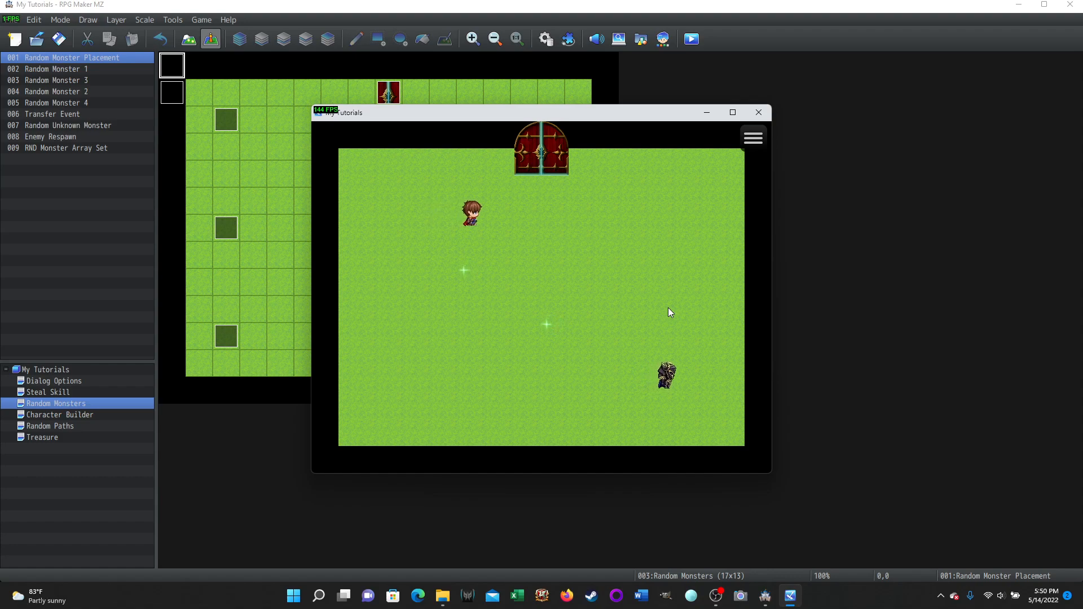
key("Right")
key("Down")
key("Down")
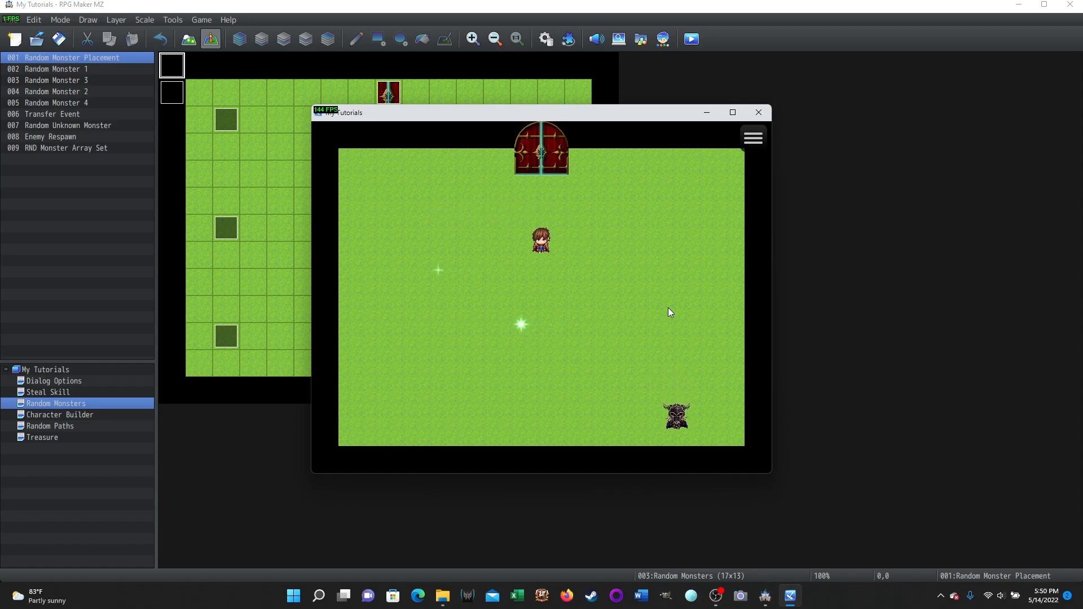
Step: Walk the hero down through the map toward the horned monster in the southeast to observe it closely
key("Left")
key("Up")
key("Up")
key("Right")
key("Right")
key("Right")
key("Down")
key("Down")
key("Down")
key("Down")
key("Down")
key("Down")
key("Down")
key("Right")
key("Right")
key("Up")
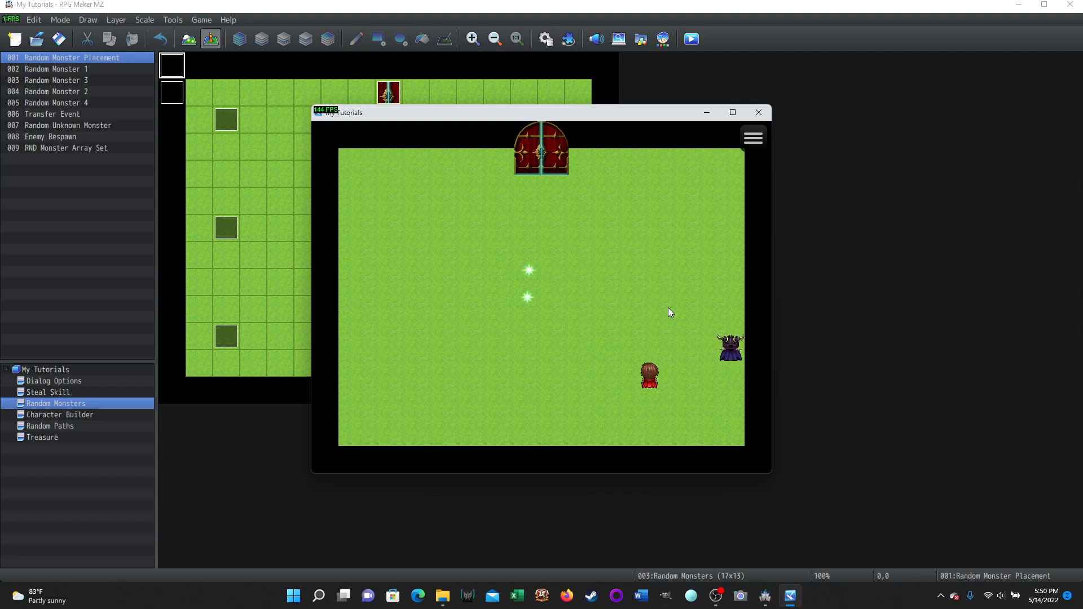
key("Down")
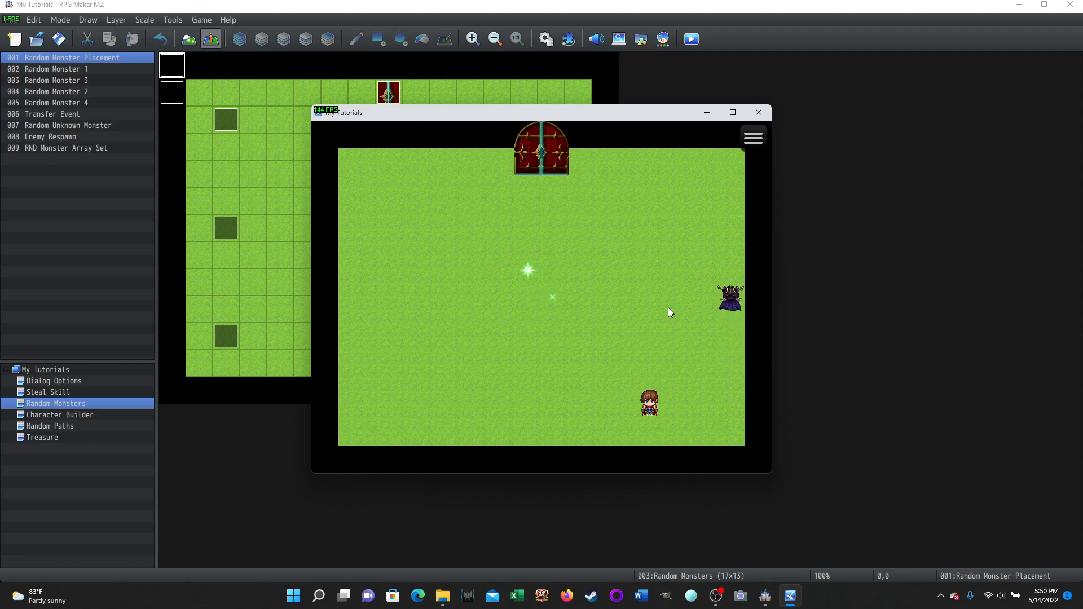
Step: Walk the hero around the map's west side, then east across it to meet the horned monster at the east edge
key("Left")
key("Left")
key("Left")
key("Left")
key("Left")
key("Left")
key("Left")
key("Left")
key("Up")
key("Up")
key("Up")
key("Up")
key("Up")
key("Up")
key("Right")
key("Right")
key("Right")
key("Right")
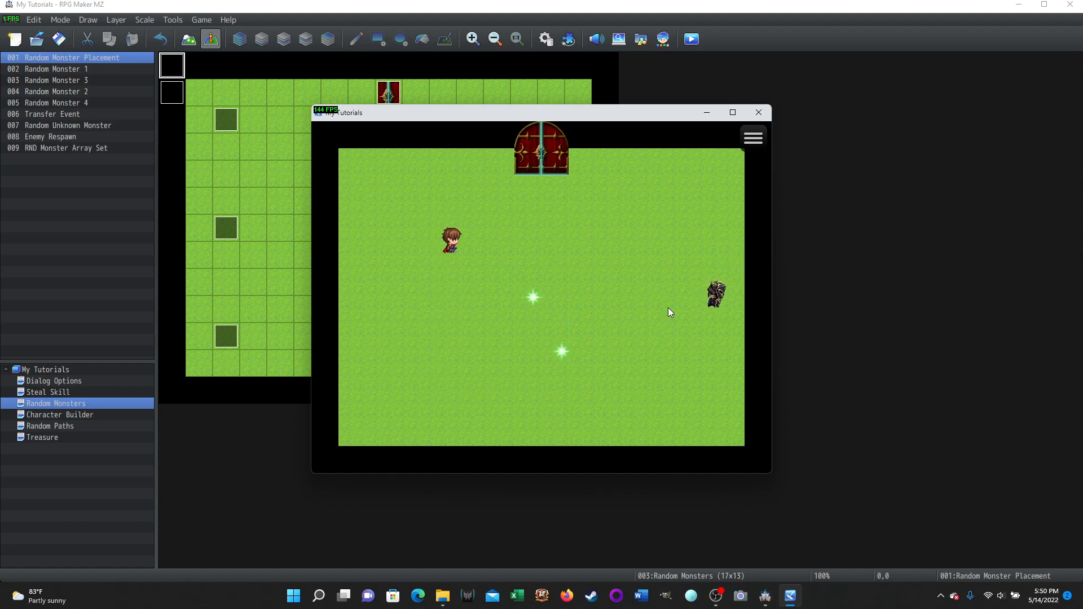
key("Right")
key("Right")
key("Right")
key("Right")
key("Right")
key("Right")
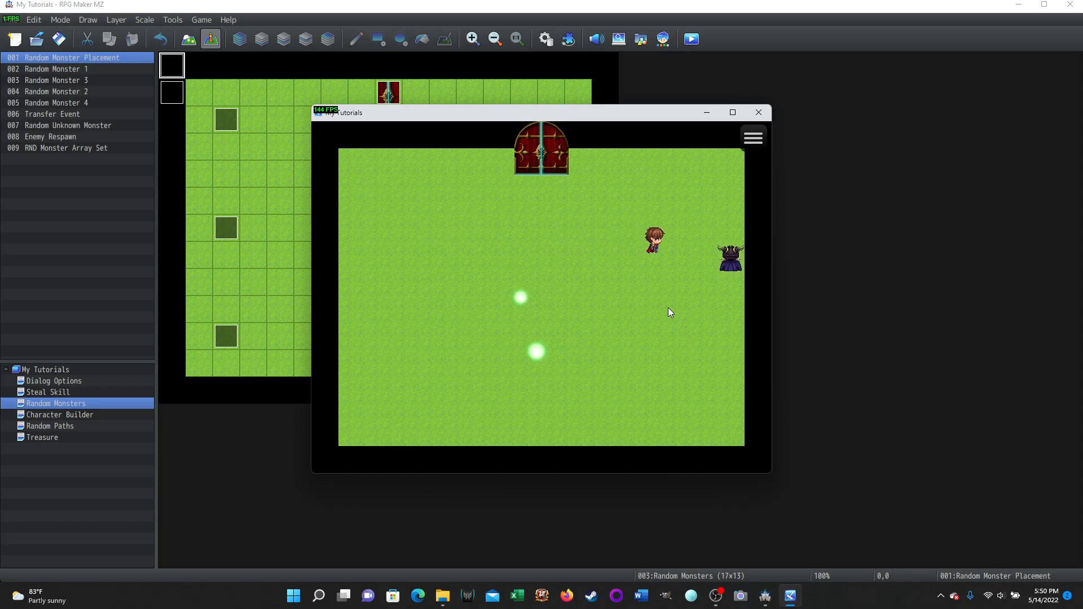
Step: Fight the horned monster's Goblin encounter with the Attack command and dismiss the victory messages
key("Return")
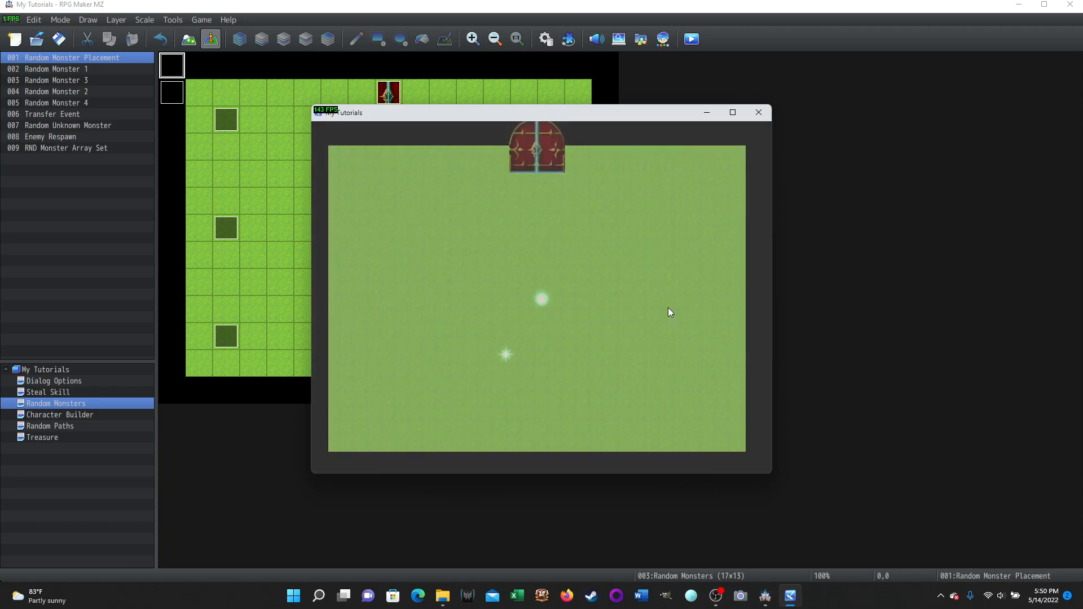
key("Return")
key("Return")
key("Return")
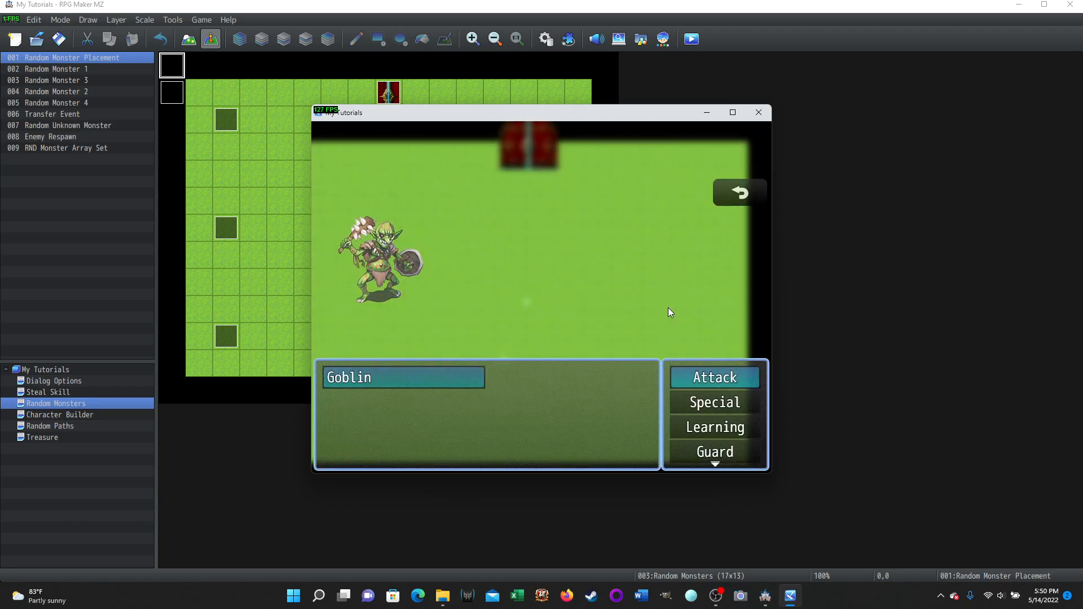
key("Return")
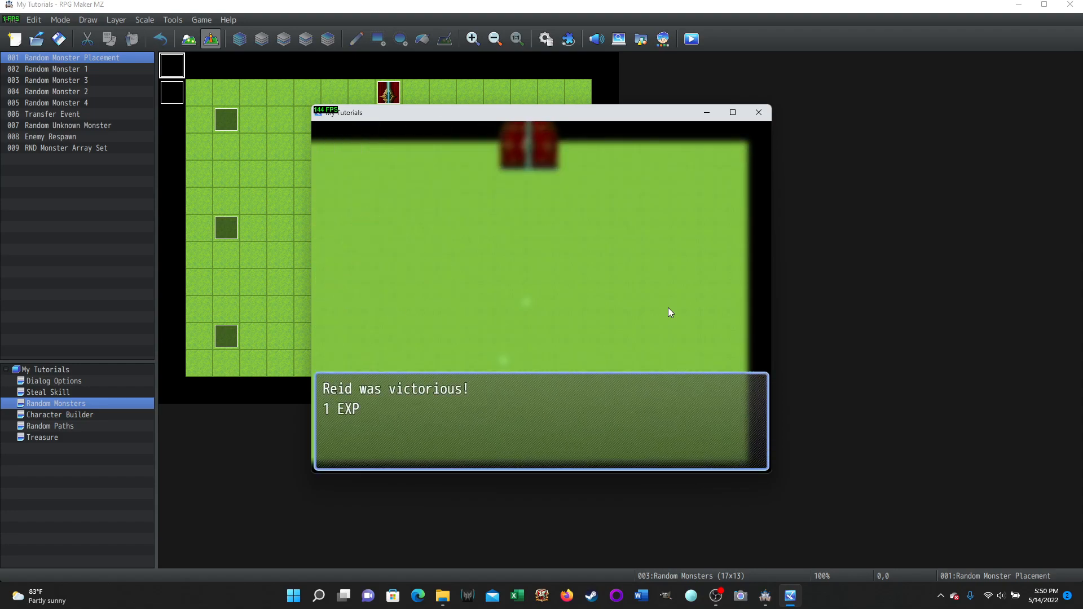
key("Return")
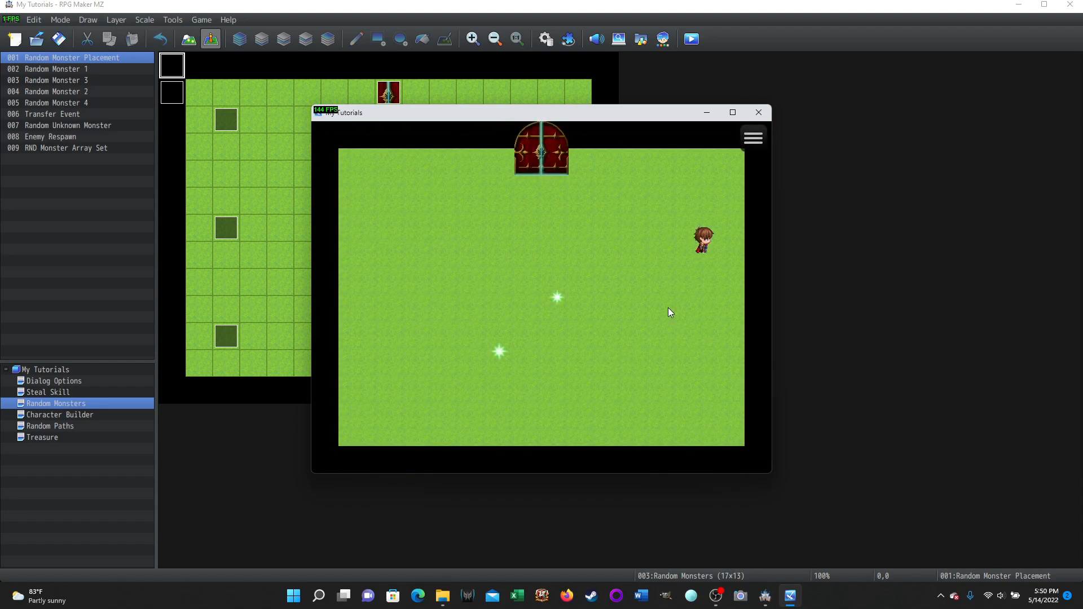
Step: Walk the hero back to the red door and leave the monster map through it
key("Left")
key("Up")
key("Left")
key("Left")
key("Left")
key("Left")
key("Up")
key("Up")
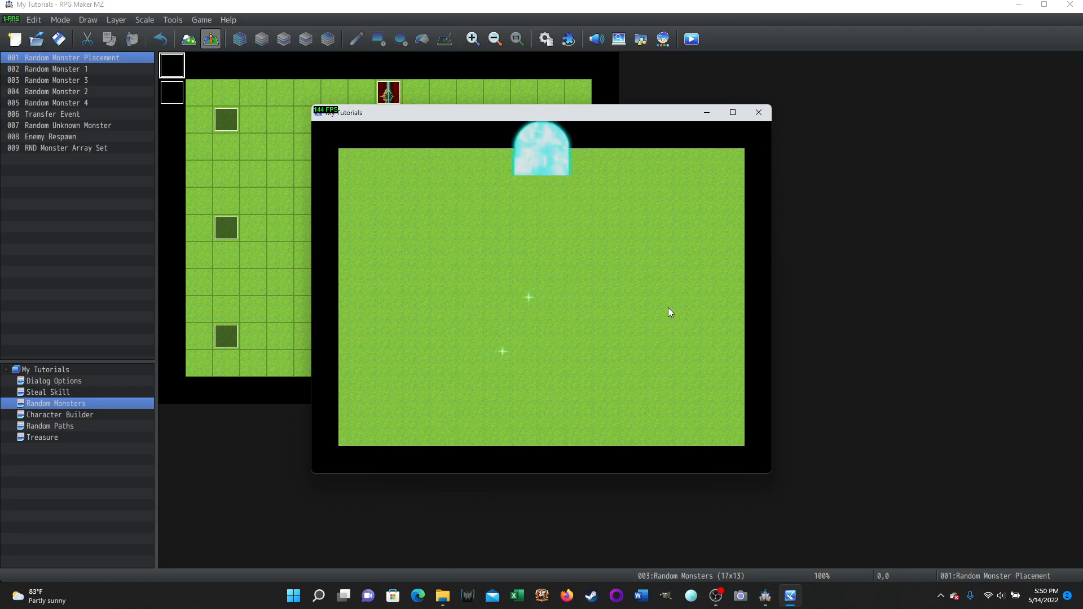
Step: Go back and forth through the red door to reload the monster map and check which monsters are placed
key("Down")
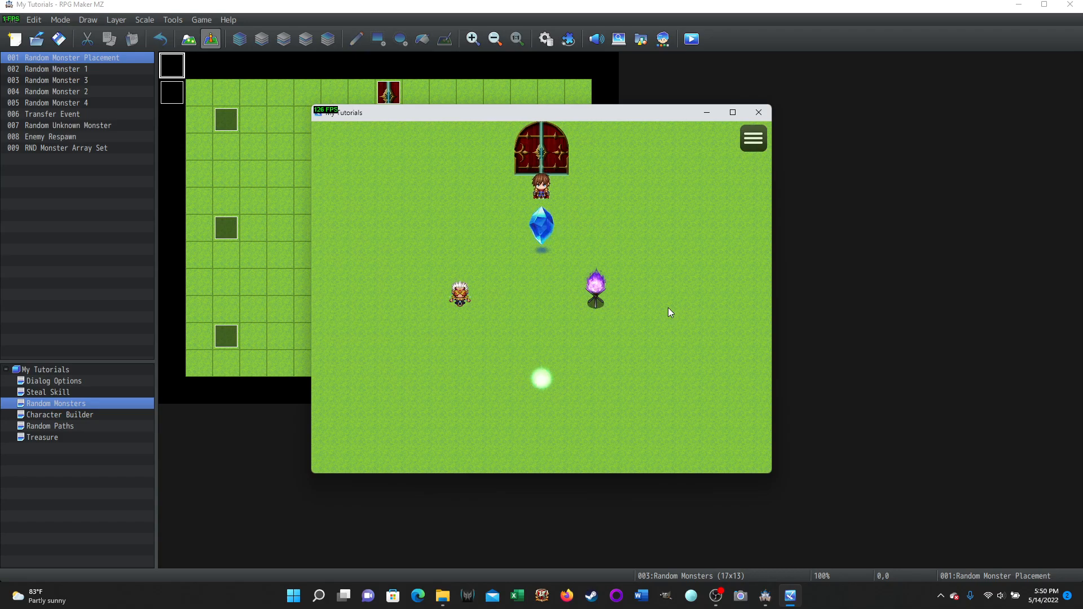
key("Up")
key("Up")
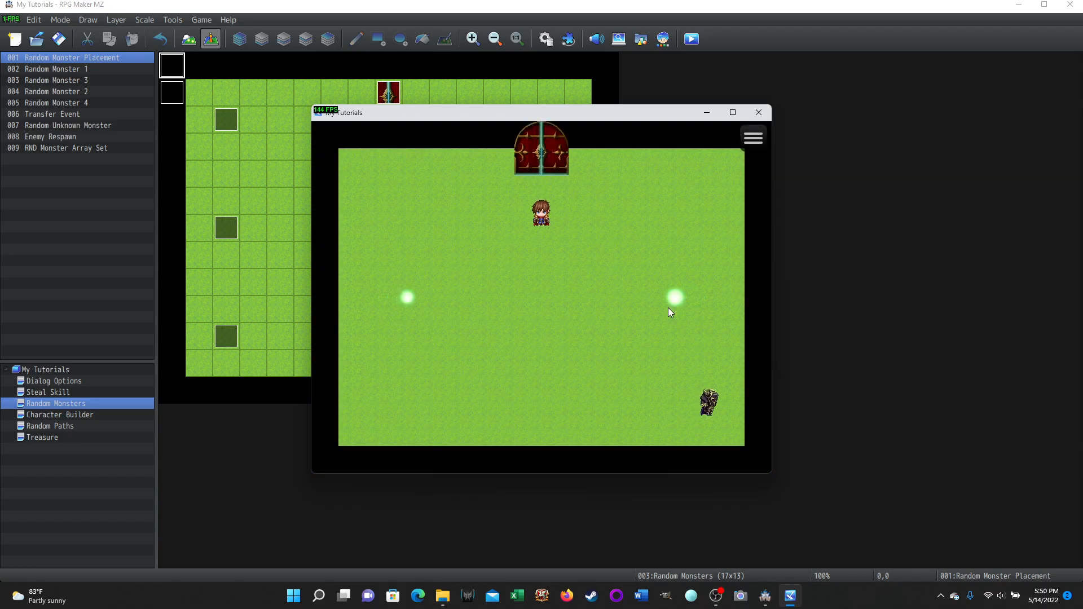
key("Down")
key("Up")
key("Up")
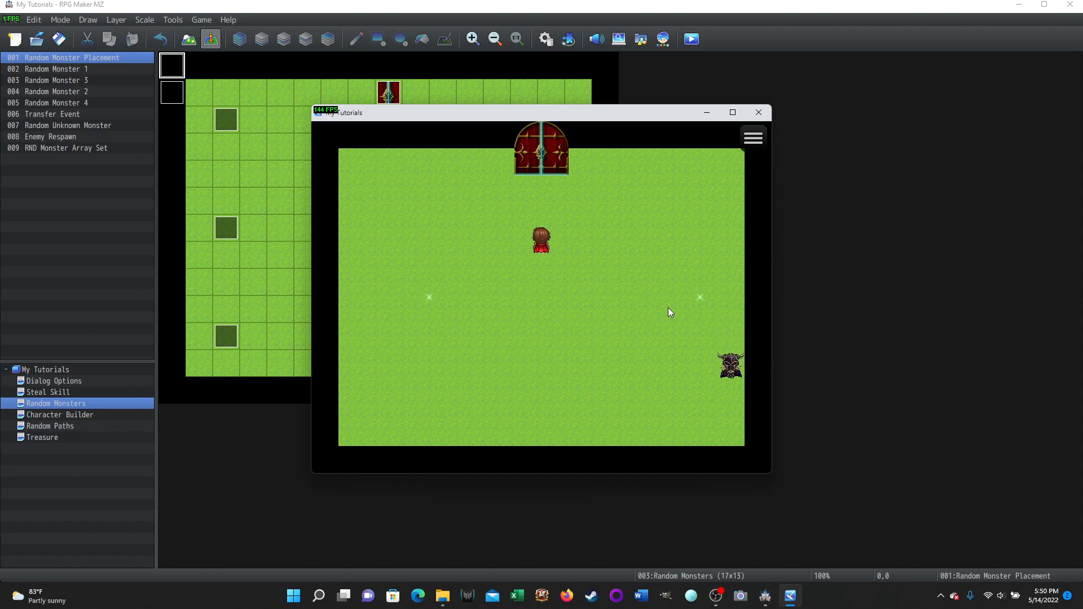
key("Up")
key("Down")
key("Up")
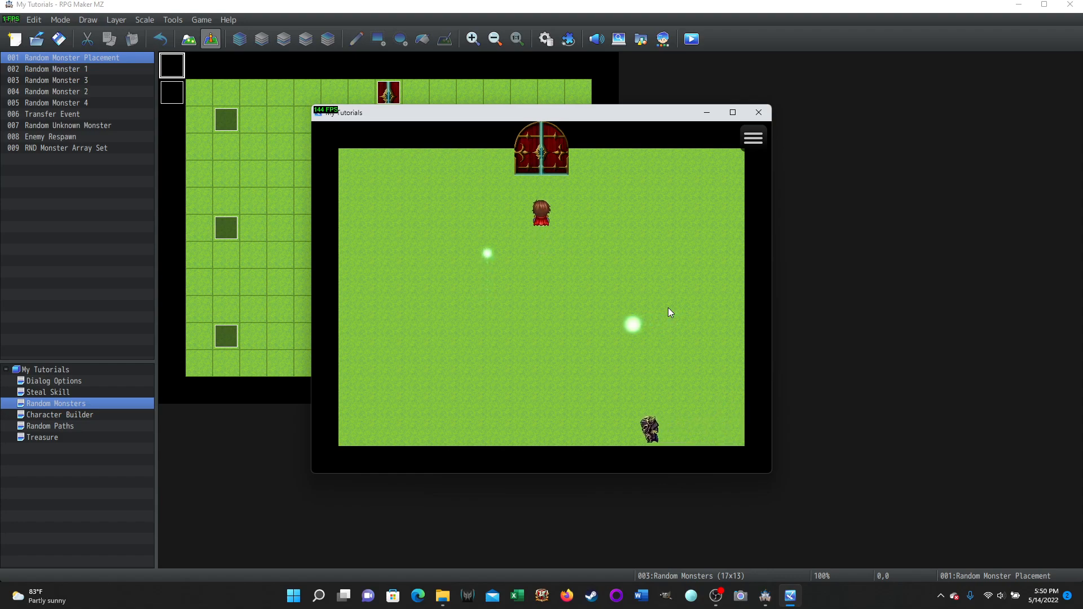
Step: Leave by the red door, re-enter the monster map and walk to its centre to check the new monster placement
key("Right")
key("Left")
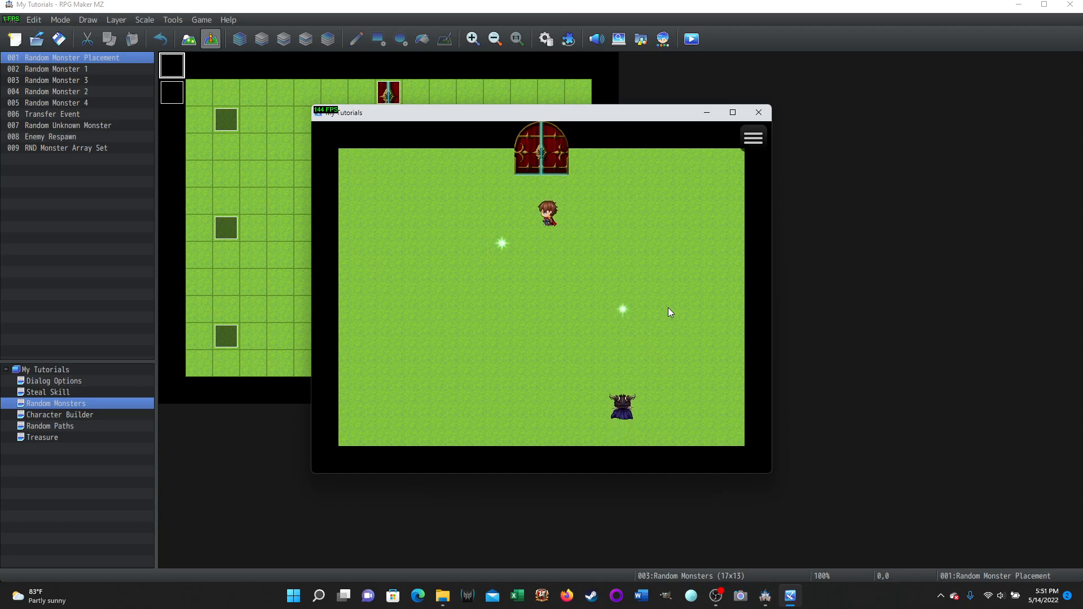
key("Up")
key("Down")
key("Up")
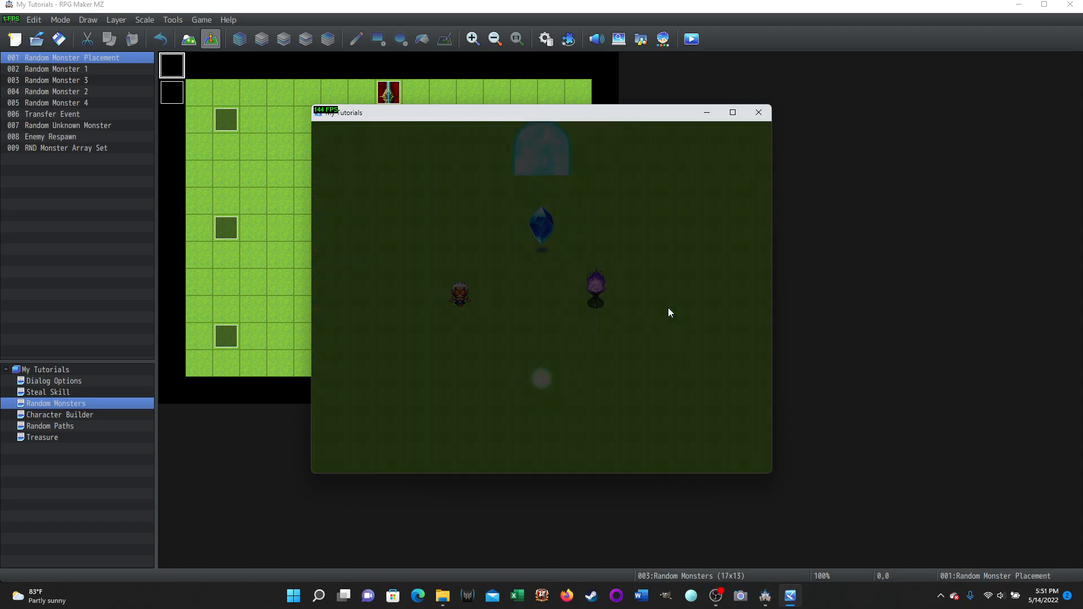
key("Down")
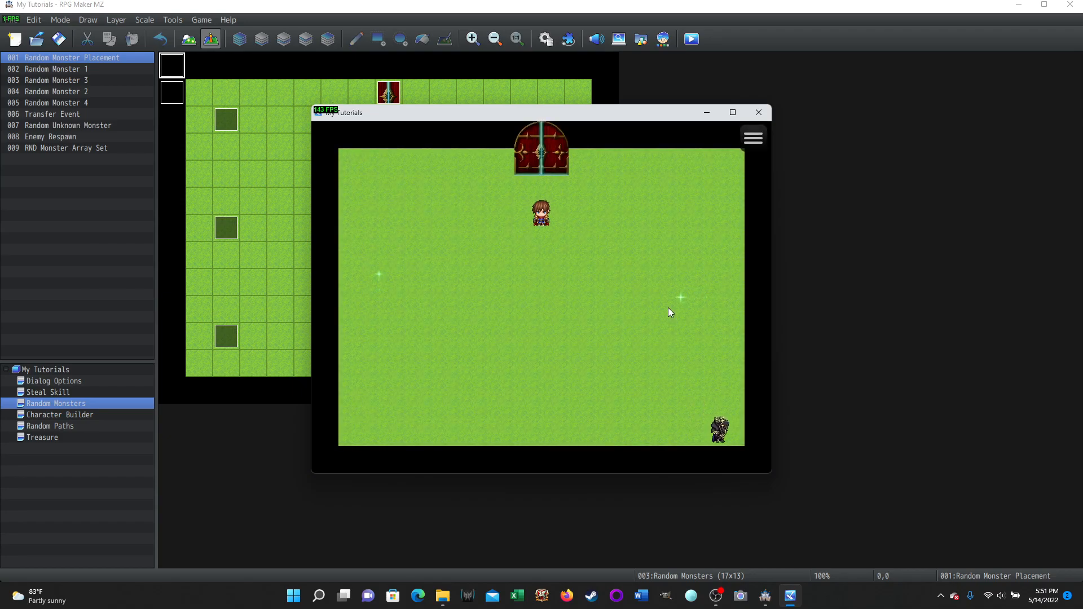
key("Down")
key("Down")
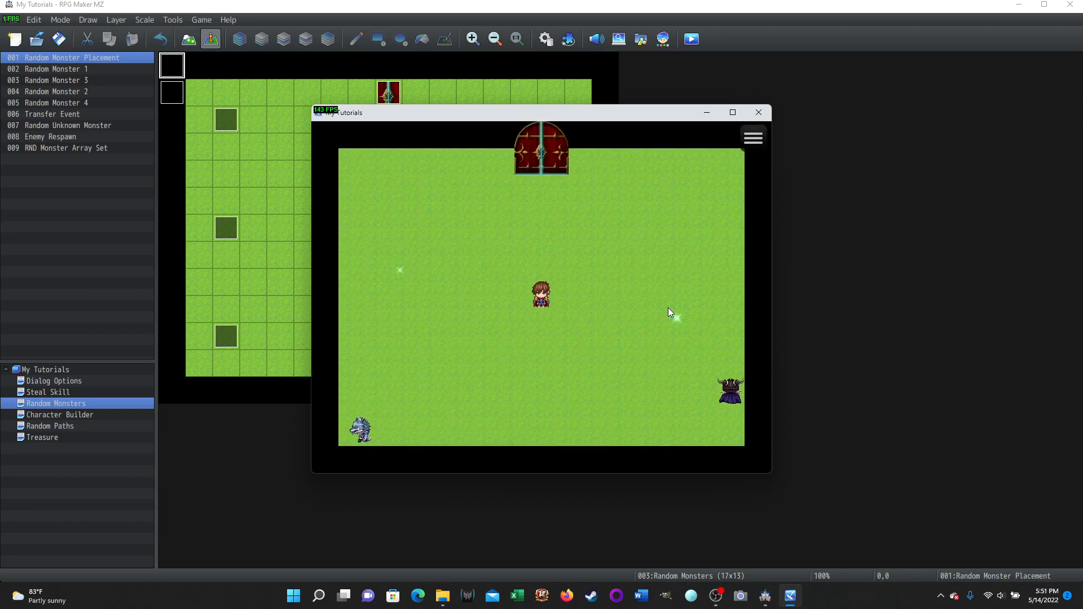
Step: Return to the red door and reload the monster map again to compare the random monster placement
key("Up")
key("Up")
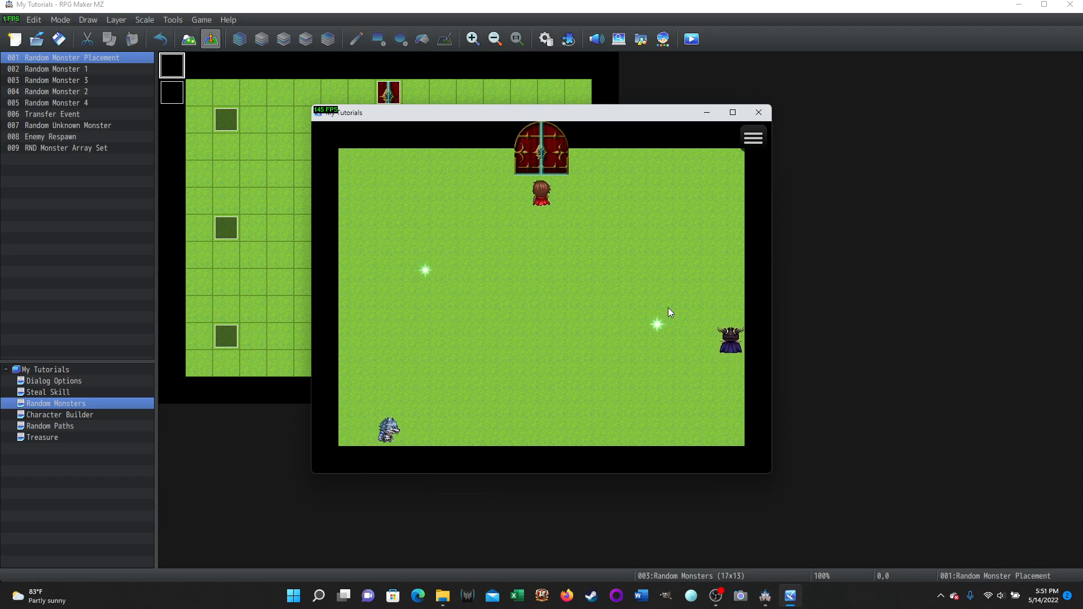
key("Up")
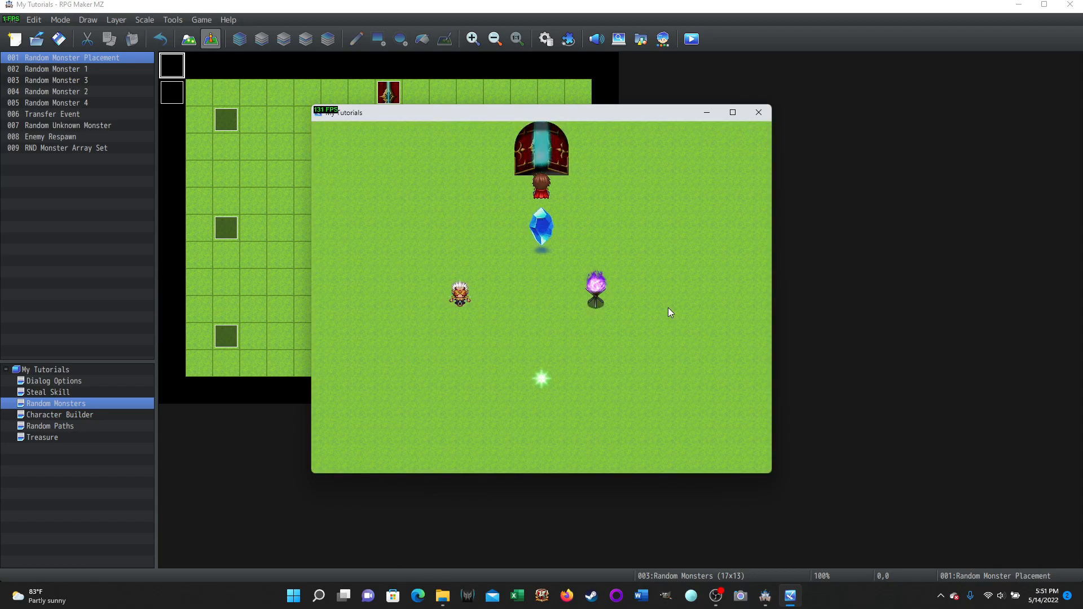
key("Down")
key("Down")
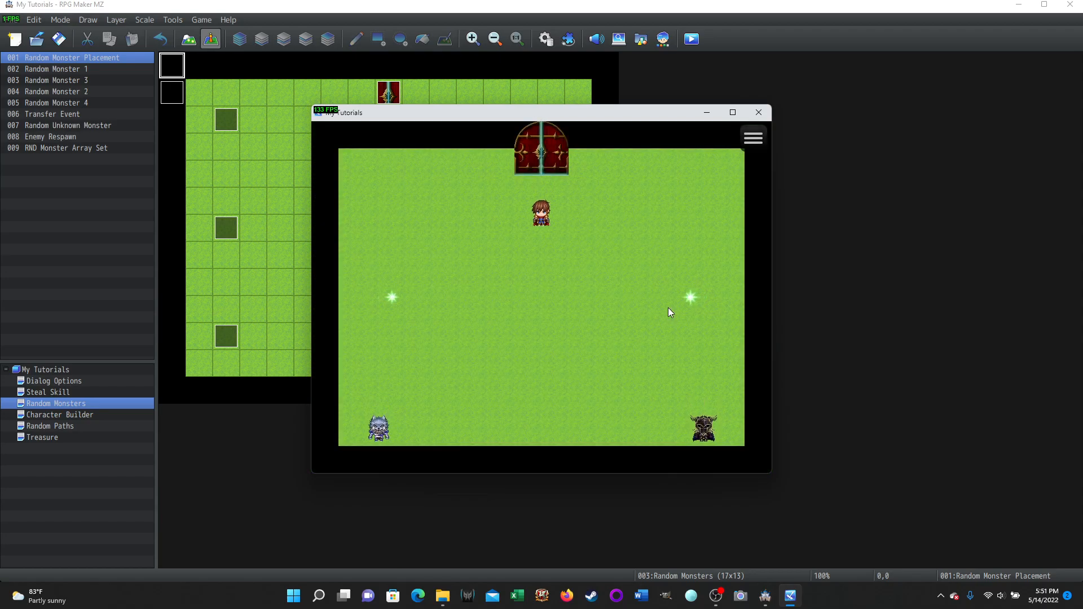
key("Up")
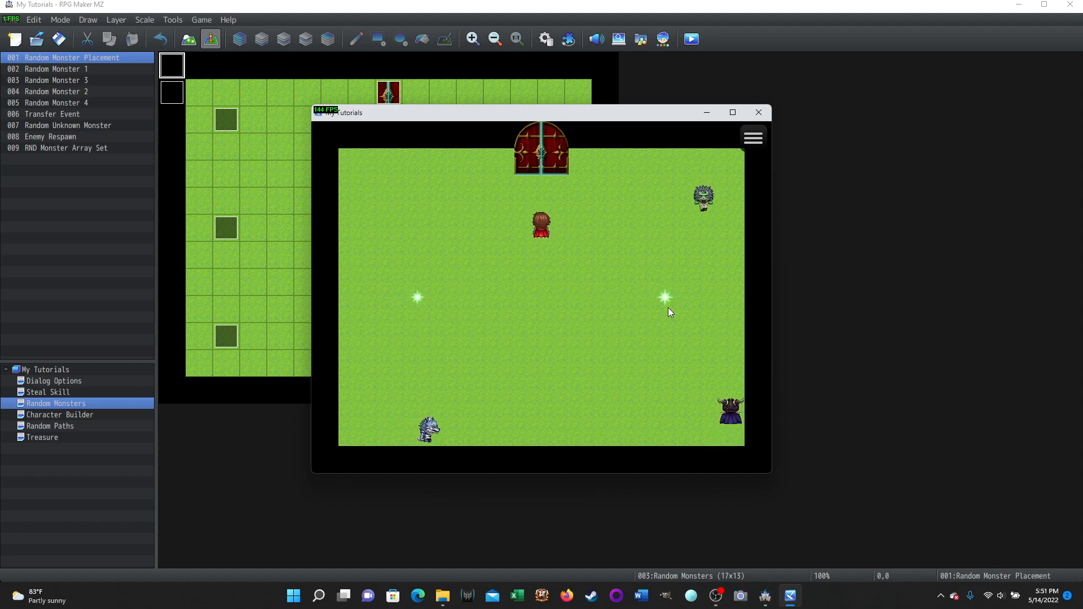
Step: Walk the hero east to the green-haired monster and win the battle against it
key("Right")
key("Right")
key("Right")
key("Right")
key("Right")
key("Right")
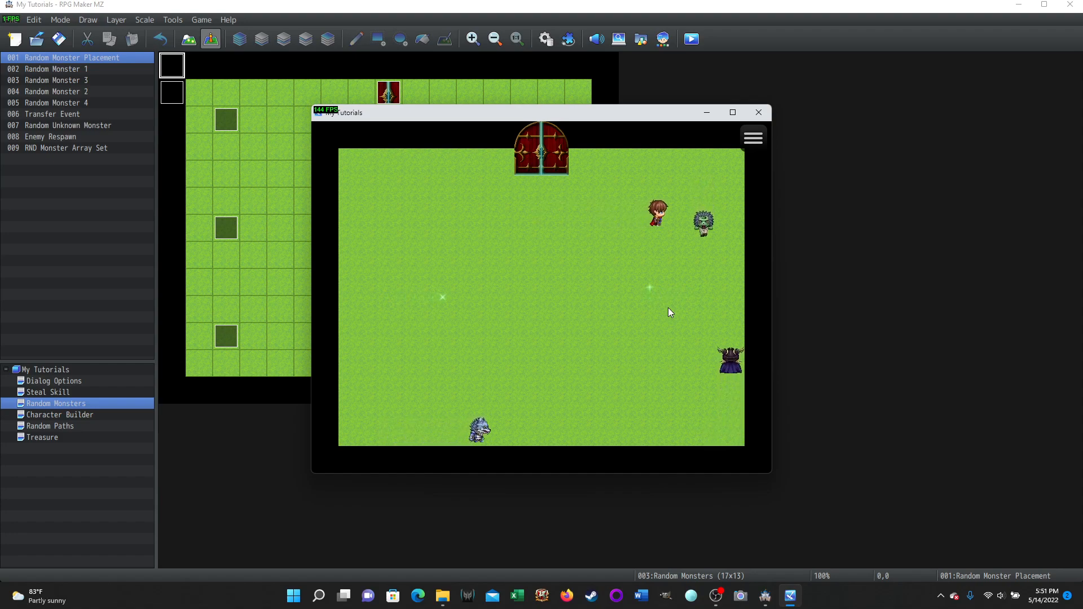
key("Return")
key("Return")
key("Return")
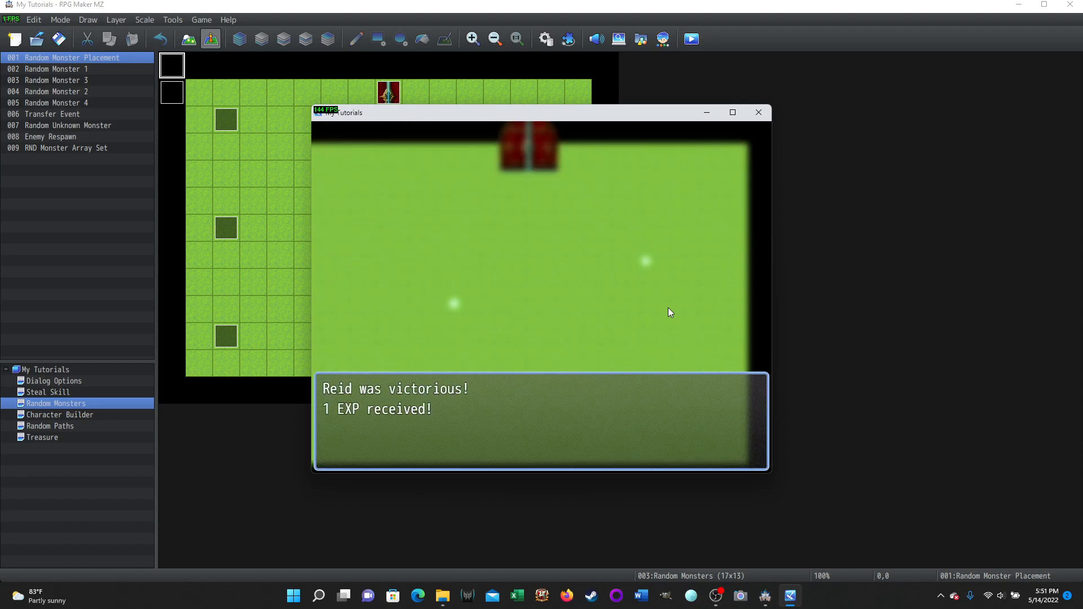
key("Return")
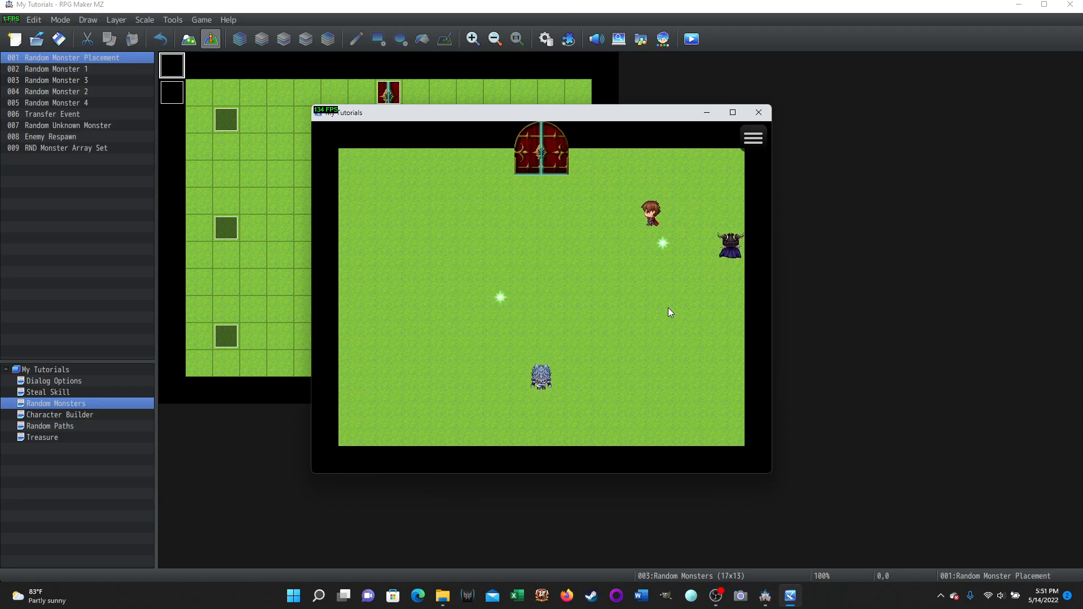
Step: Approach the wolf monster near the map's centre and defeat its Goblin encounter with a basic attack
key("Left")
key("Down")
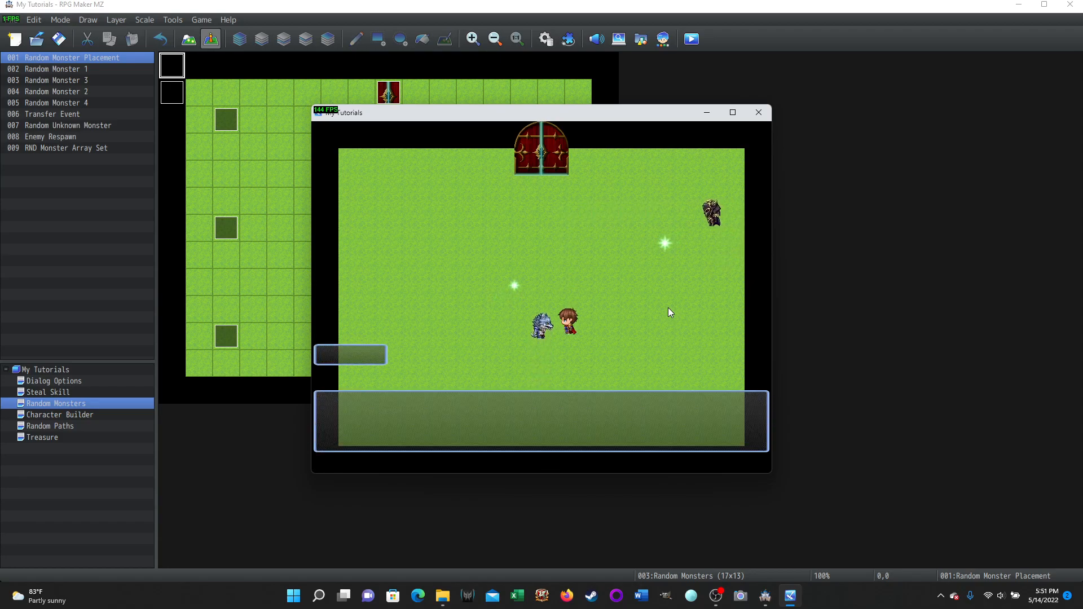
key("Return")
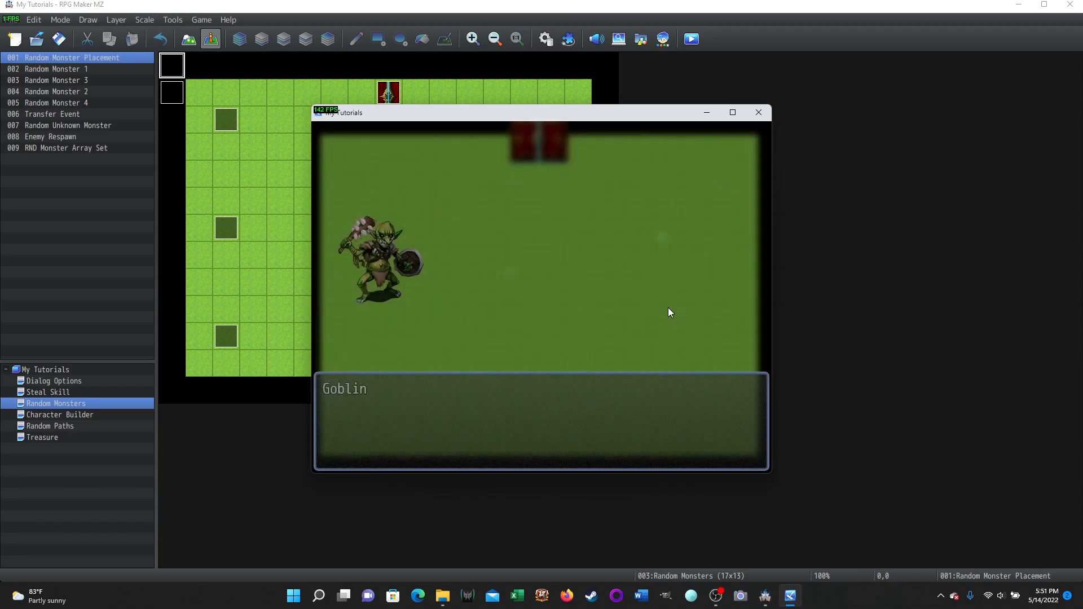
key("Return")
key("Return")
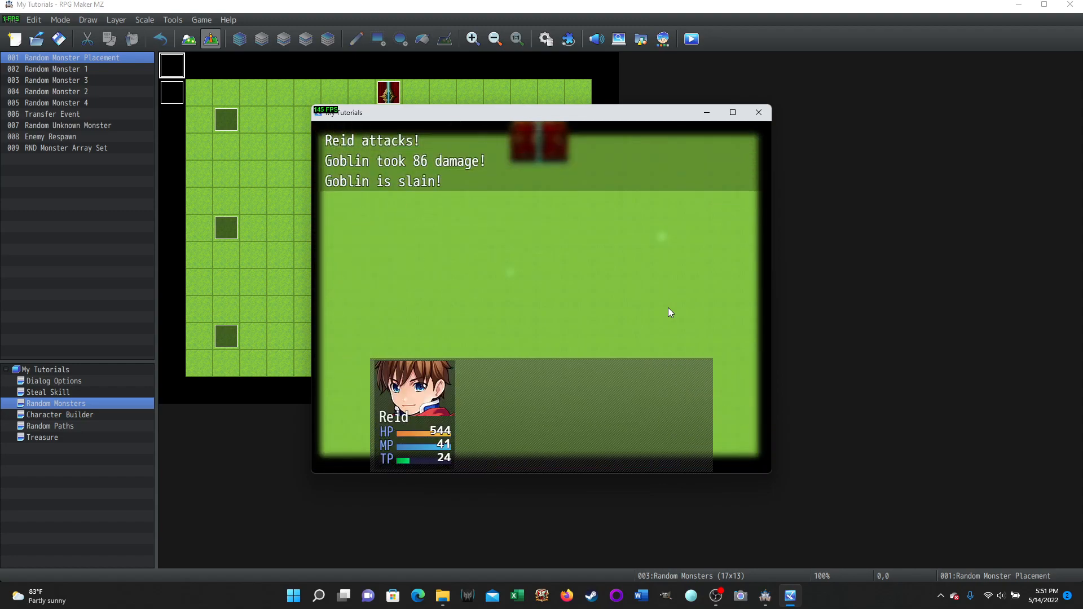
key("Return")
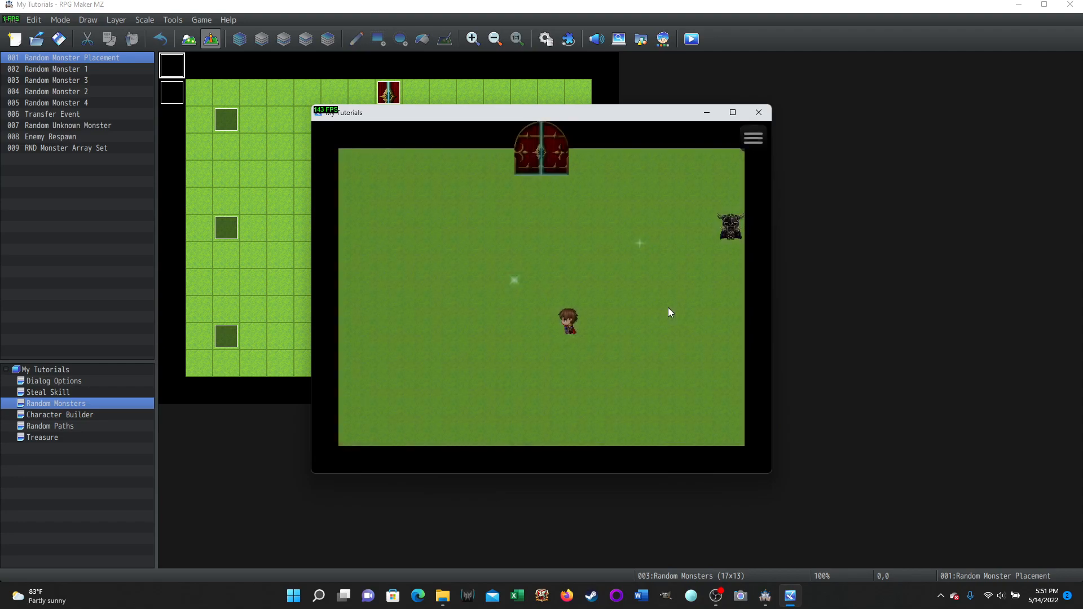
Step: Walk the hero from the defeated wolf's spot up to the red door and exit the monster map
key("Down")
key("Up")
key("Up")
key("Left")
key("Up")
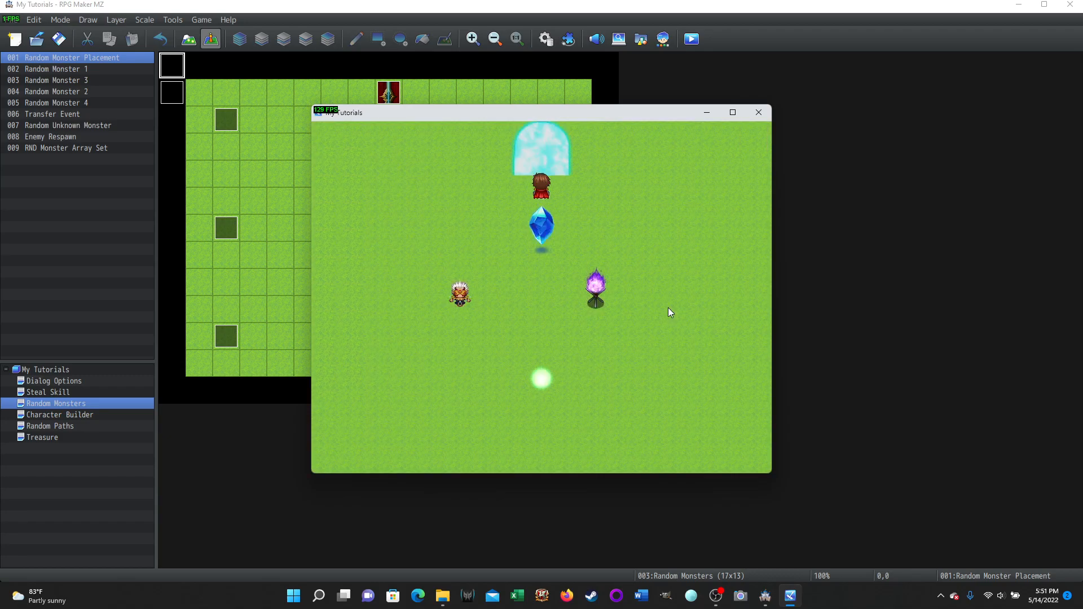
Step: Pass the hero repeatedly through the red door to reload the monster map and compare the random monster placement
key("Up")
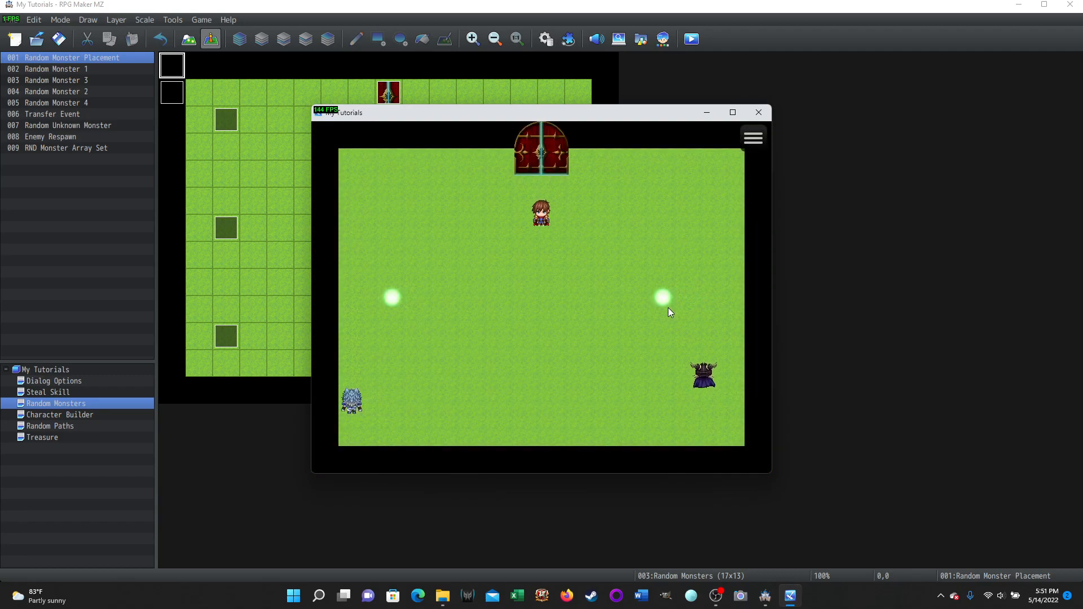
key("Up")
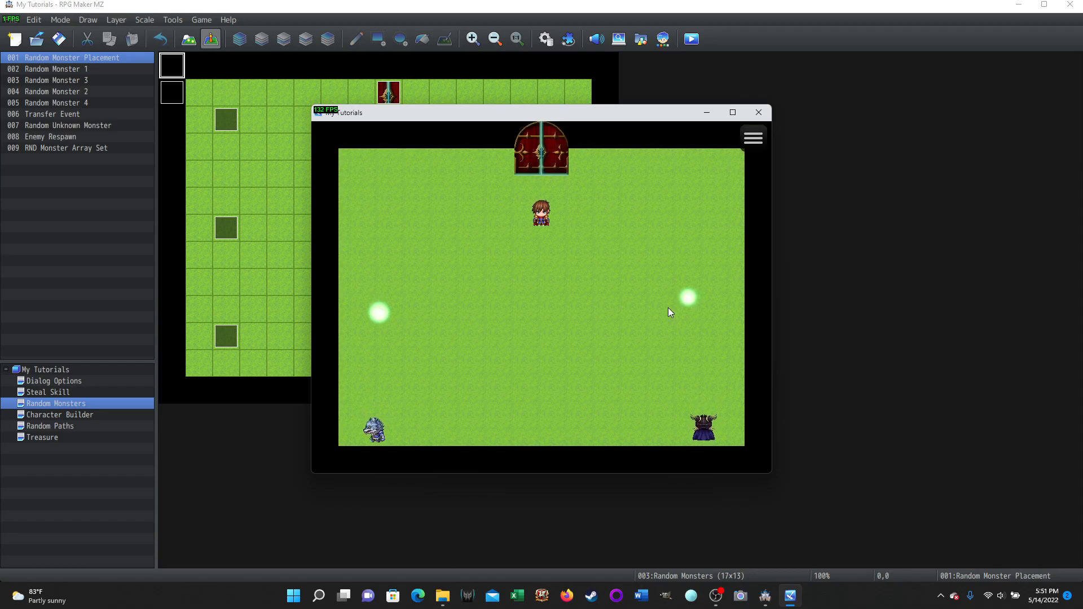
key("Up")
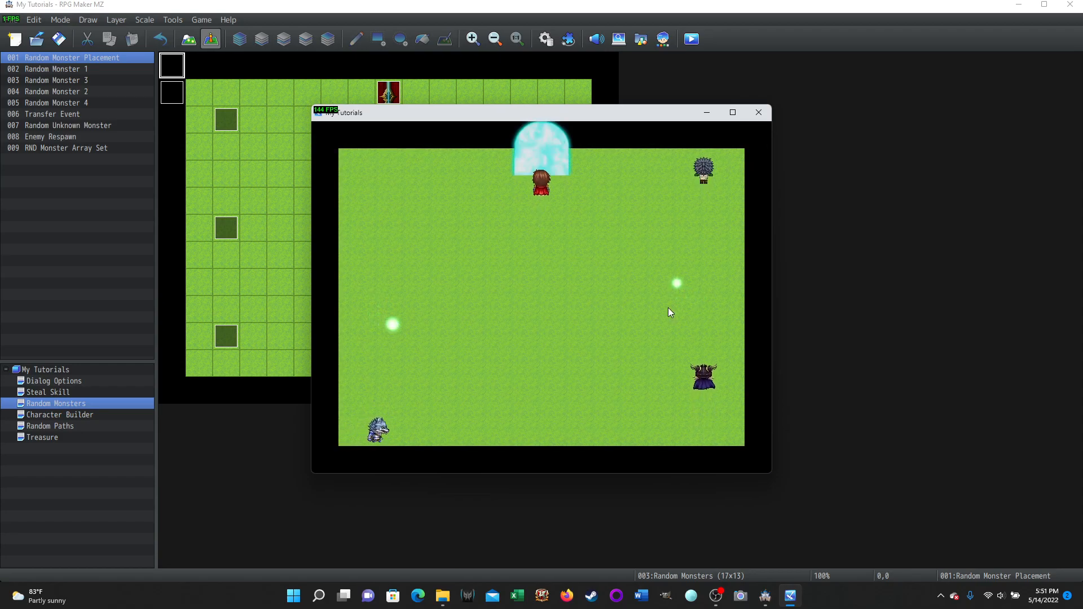
key("Up")
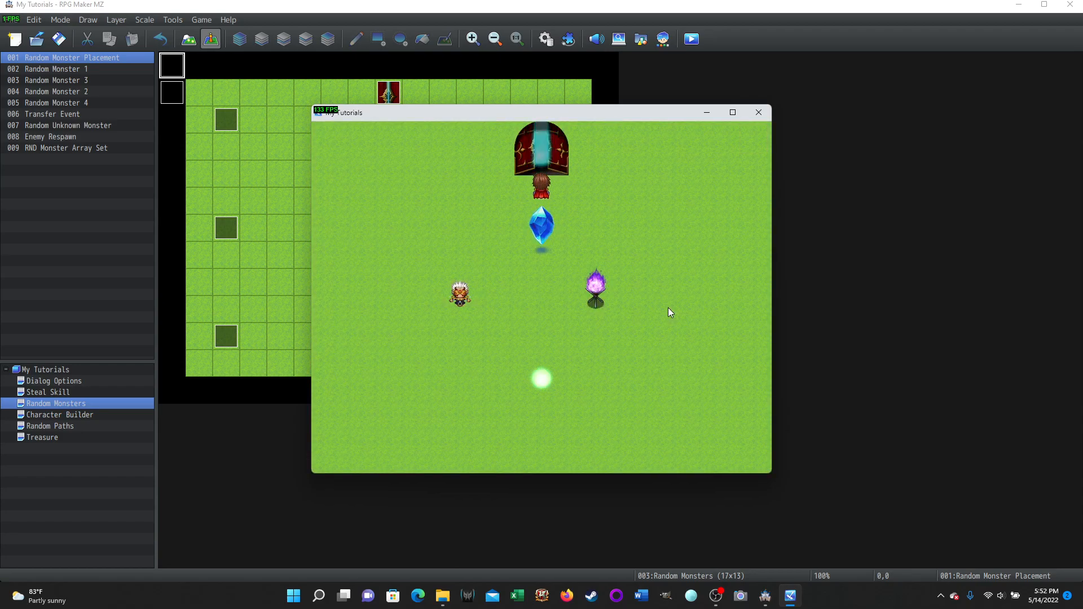
key("Down")
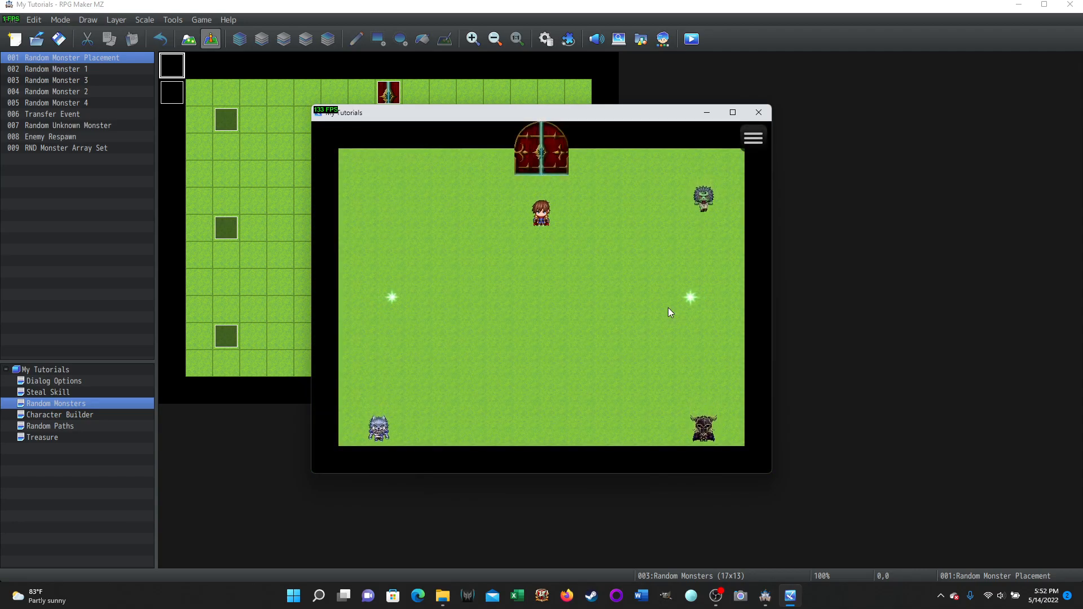
Step: Step the hero around in front of the red door, and end the playtest to return to the map editor
key("Left")
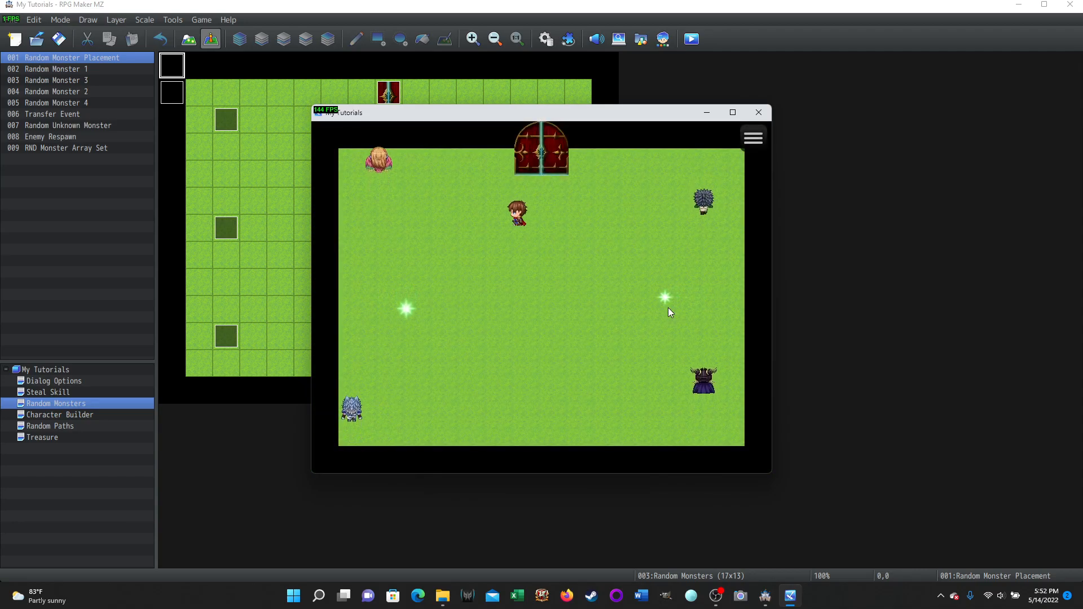
key("Right")
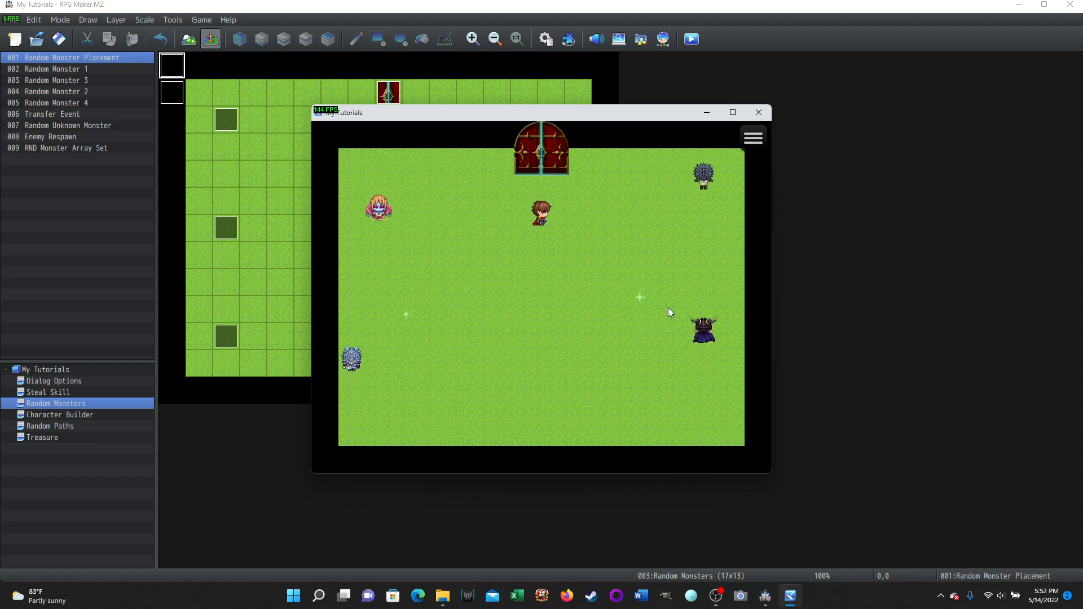
key("Up")
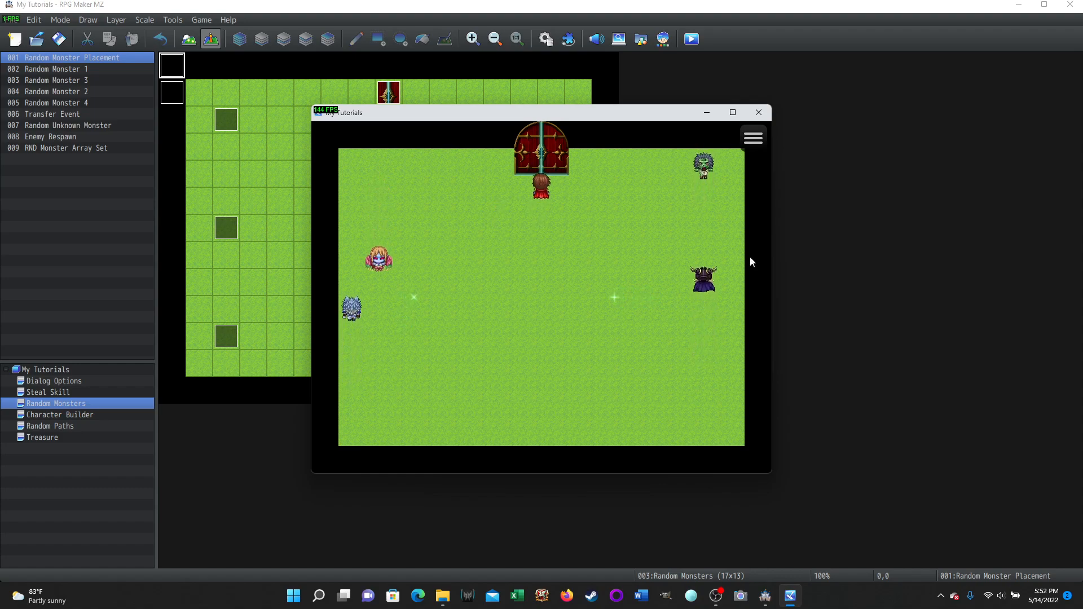
left_click(759, 112)
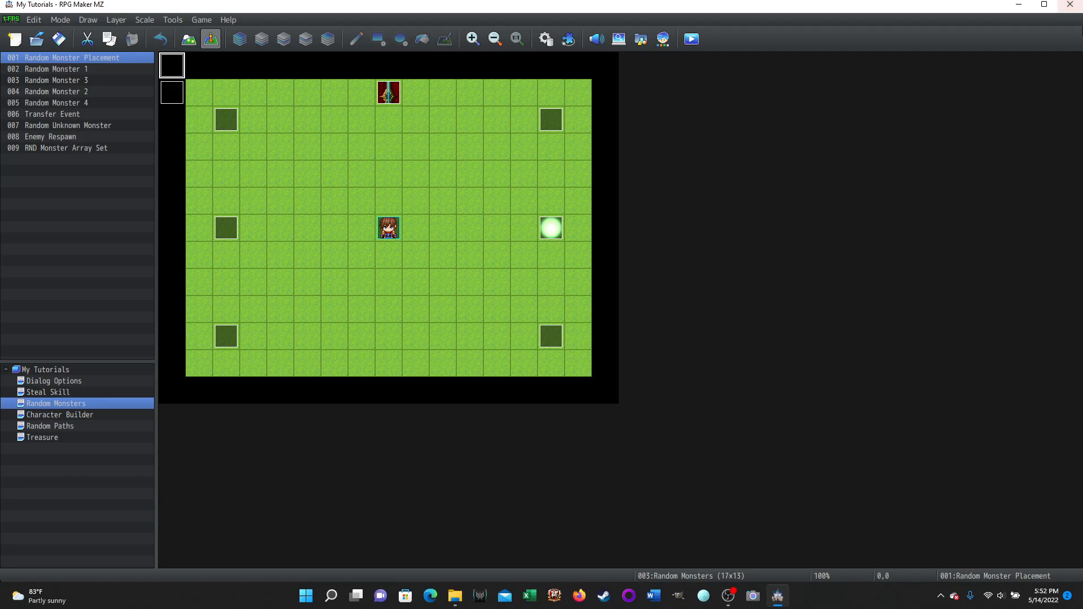
Step: Locate the Enemy Respawn, Random Unknown Monster and Random Monster 1 to 4 events on the map by selecting each in turn
left_click(553, 230)
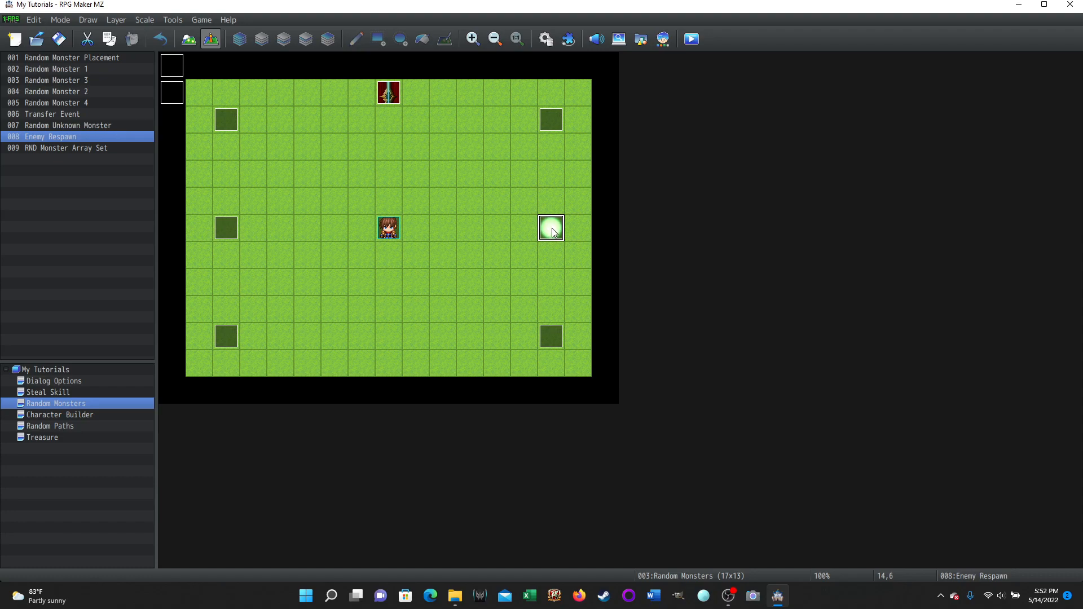
left_click(223, 223)
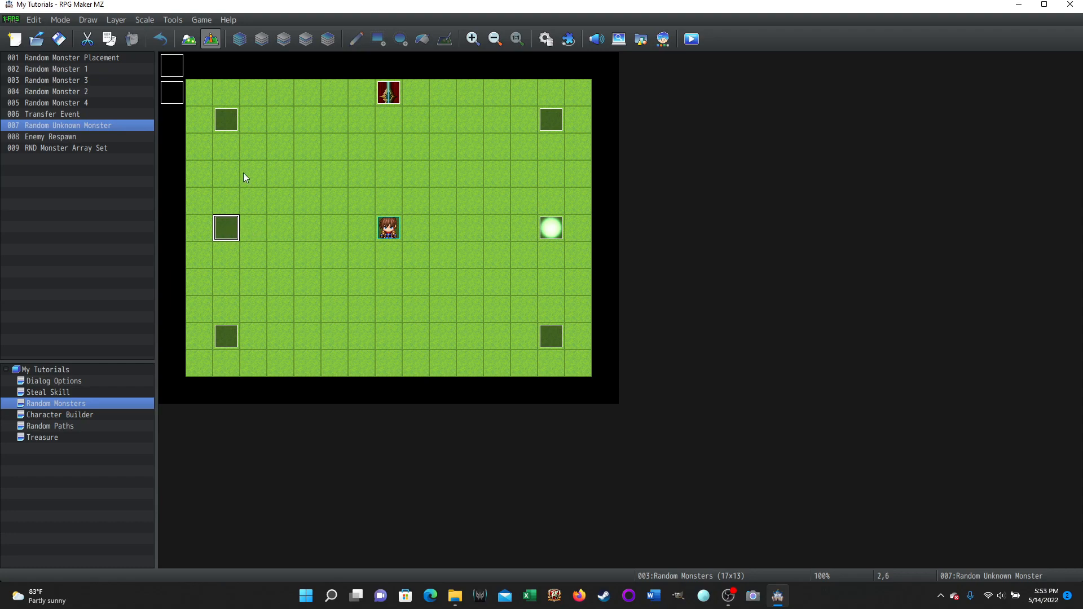
left_click(236, 125)
left_click(554, 118)
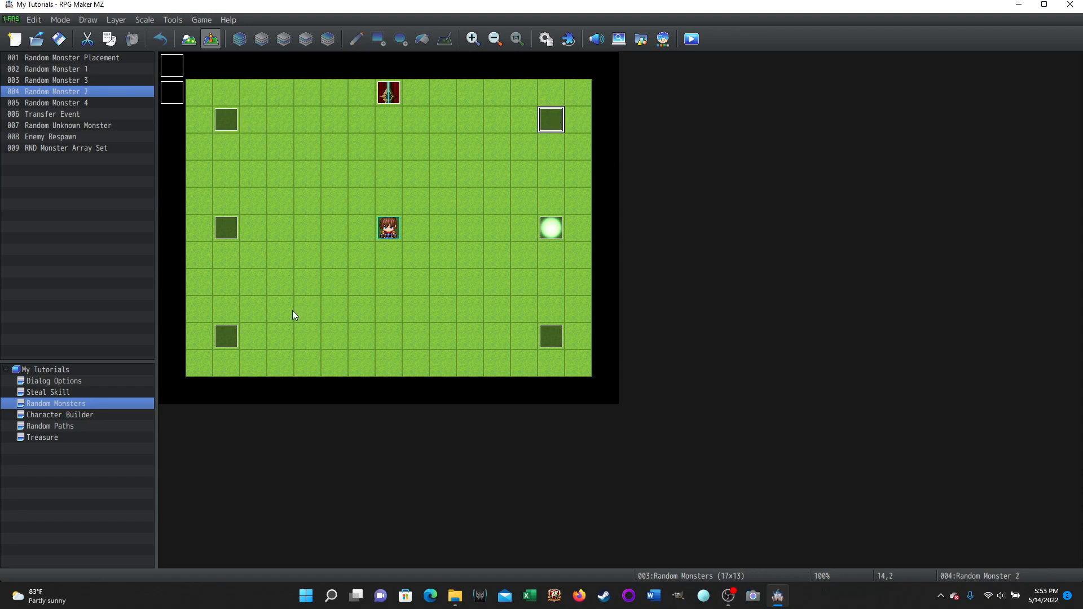
left_click(234, 337)
left_click(547, 339)
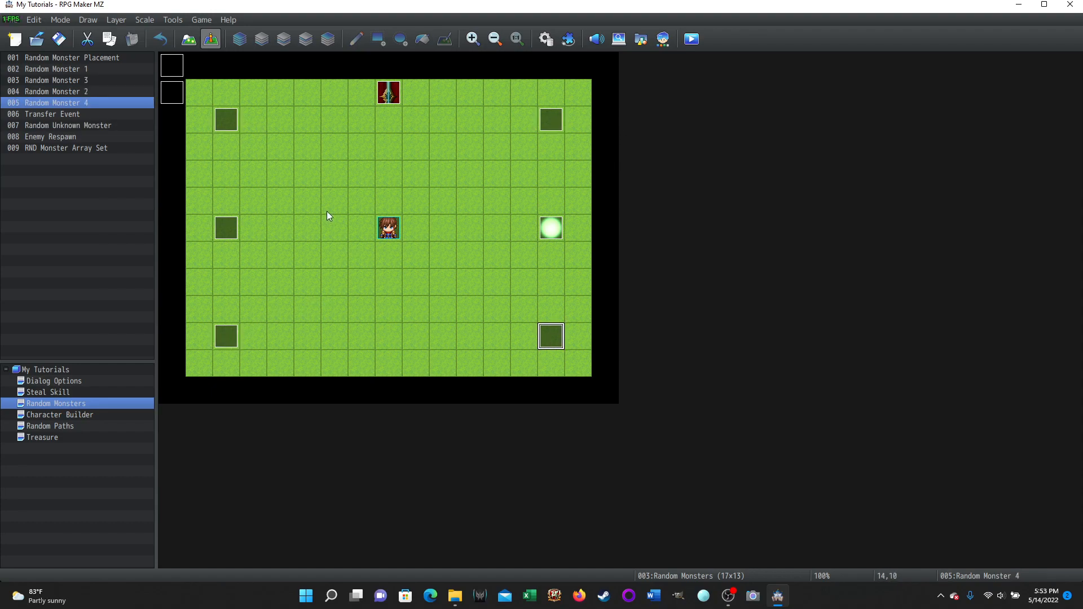
Step: Examine both pages of the RND Monster Array Set event and the RND Monster Array Load common event it calls
left_click(173, 93)
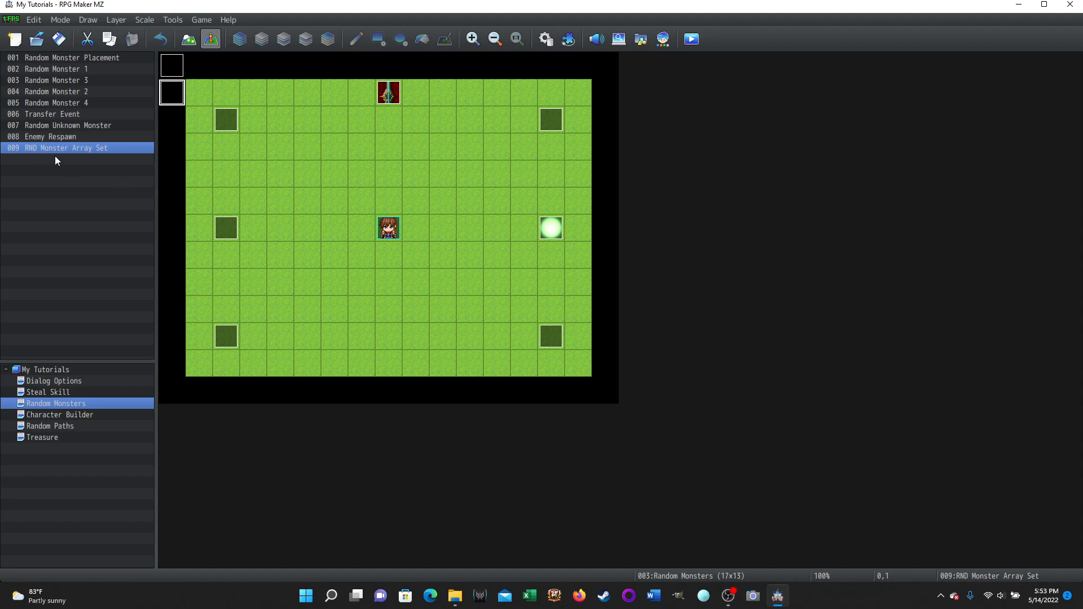
double_click(175, 95)
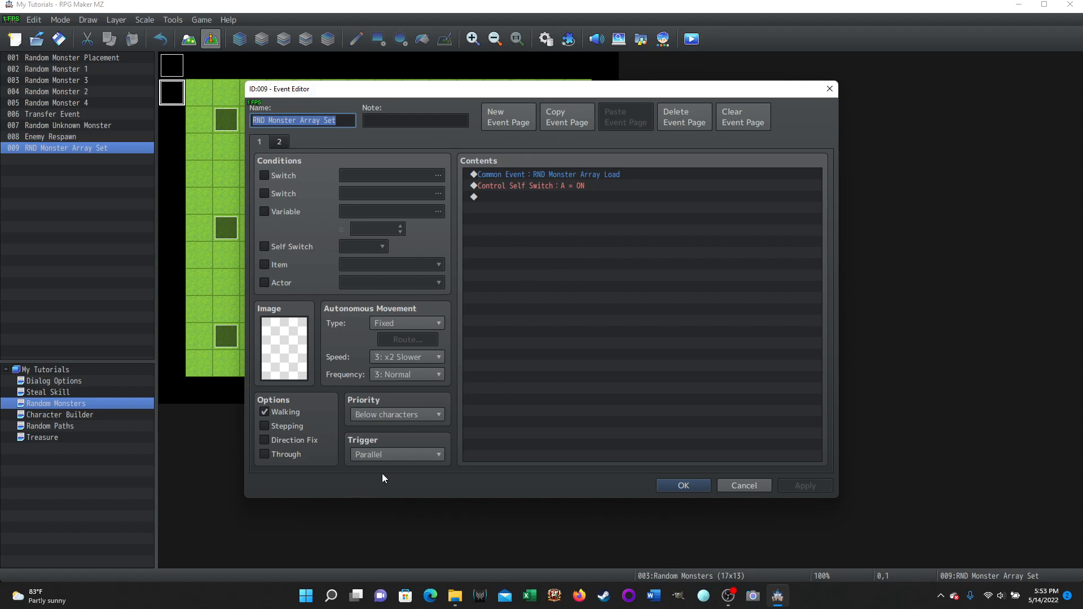
mouse_move(385, 456)
left_click(279, 142)
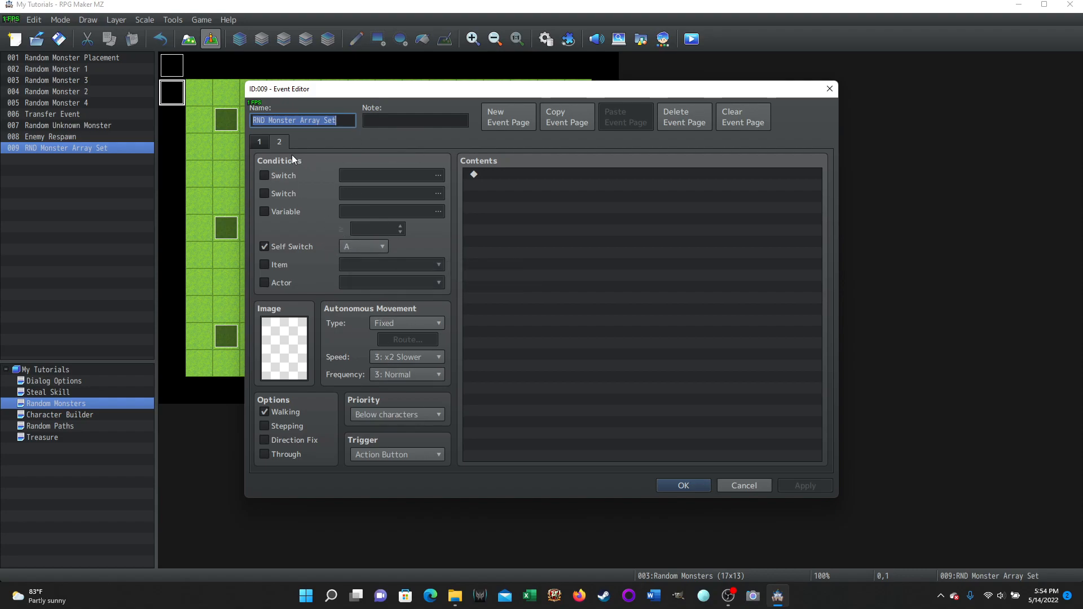
left_click(260, 142)
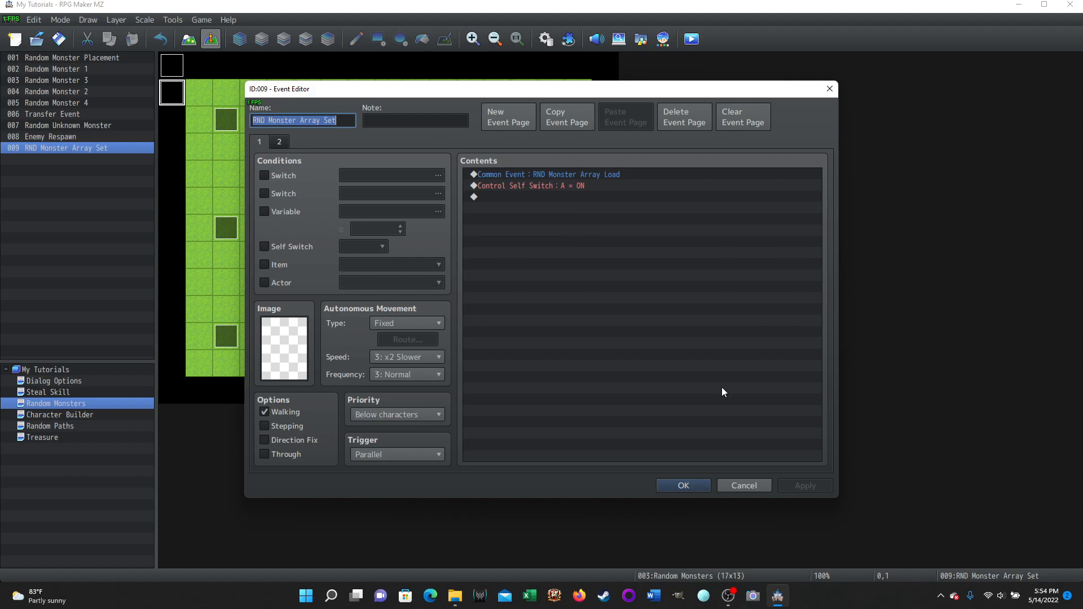
left_click(690, 487)
left_click(540, 41)
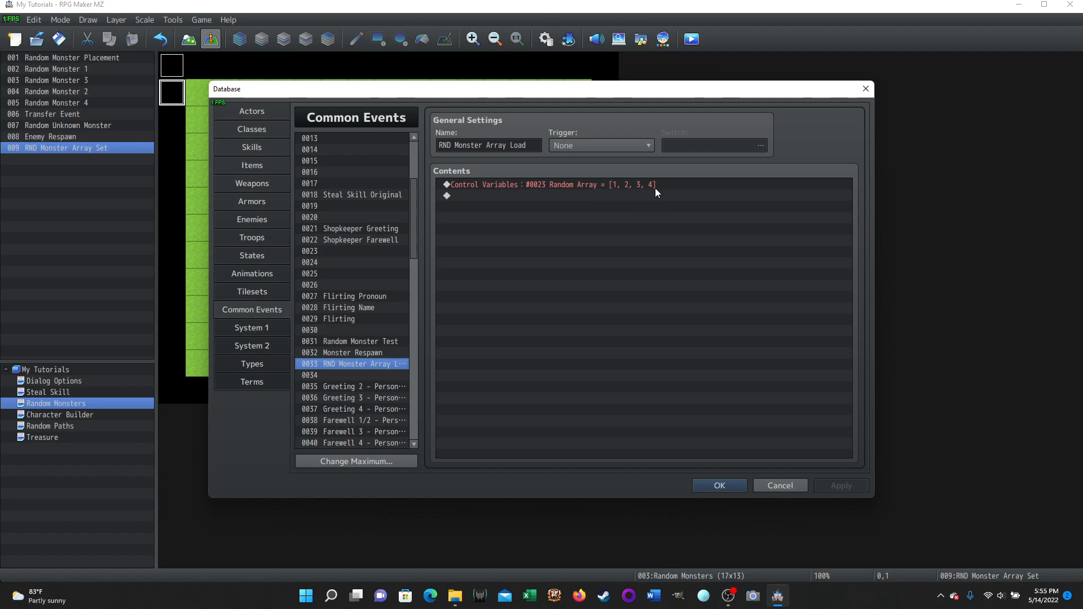
left_click(774, 486)
Step: Examine the commands on the first page of the Random Monster Placement event and close it without changes
left_click(172, 65)
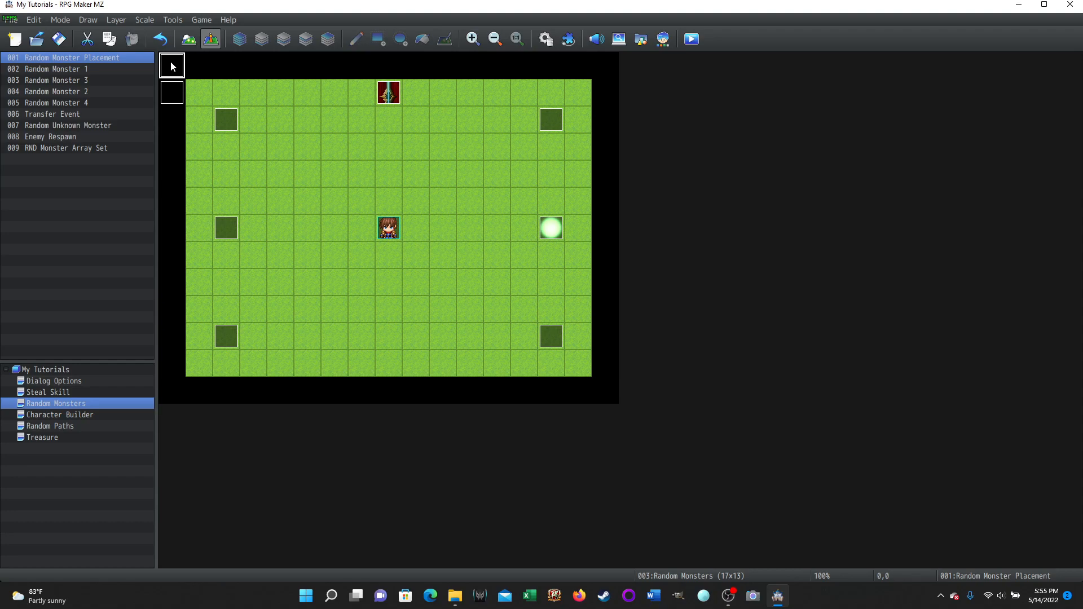
double_click(170, 62)
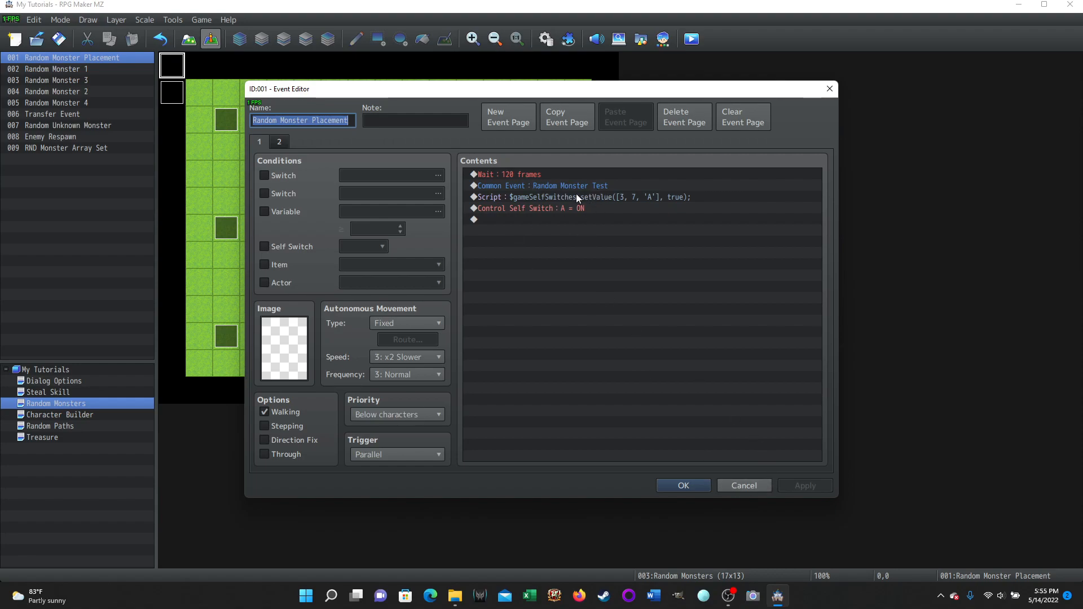
left_click(733, 485)
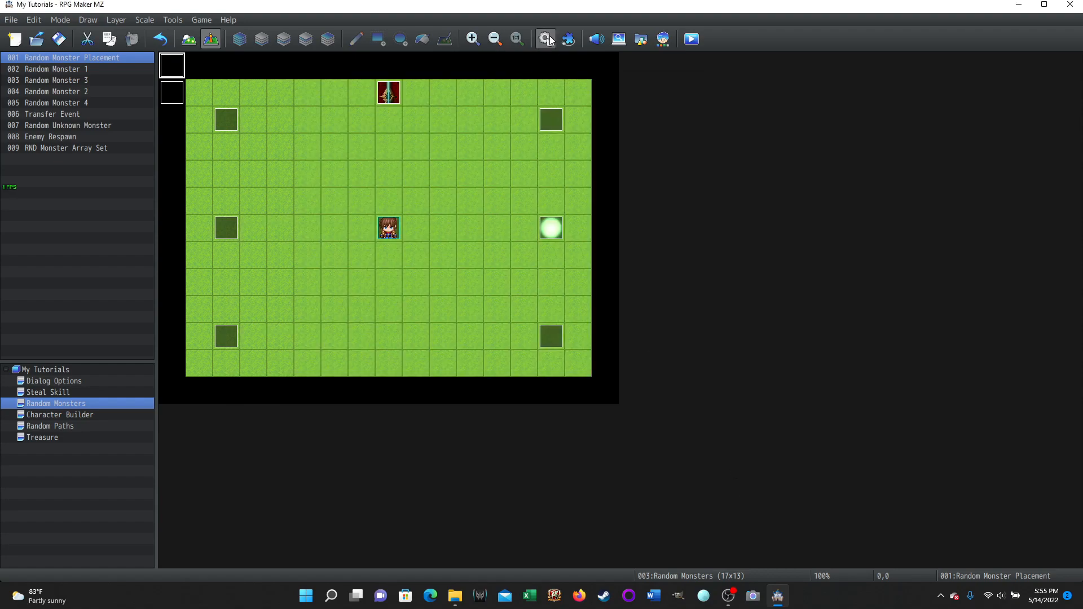
Step: Select the four Random Monster events in turn and compare them with the array in the RND Monster Array Load common event
left_click(236, 115)
left_click(551, 117)
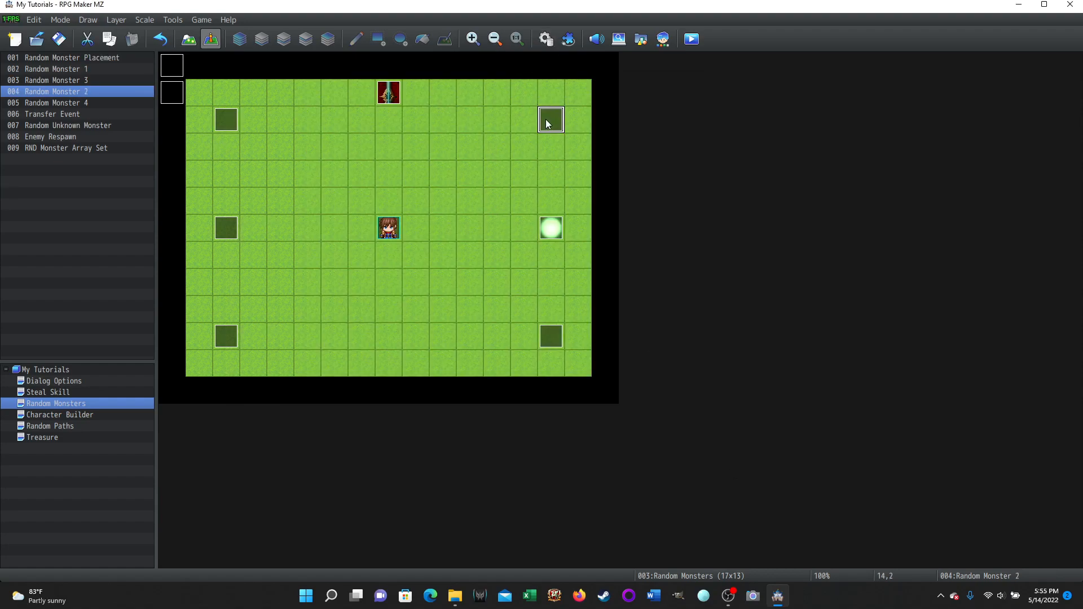
left_click(229, 336)
left_click(549, 339)
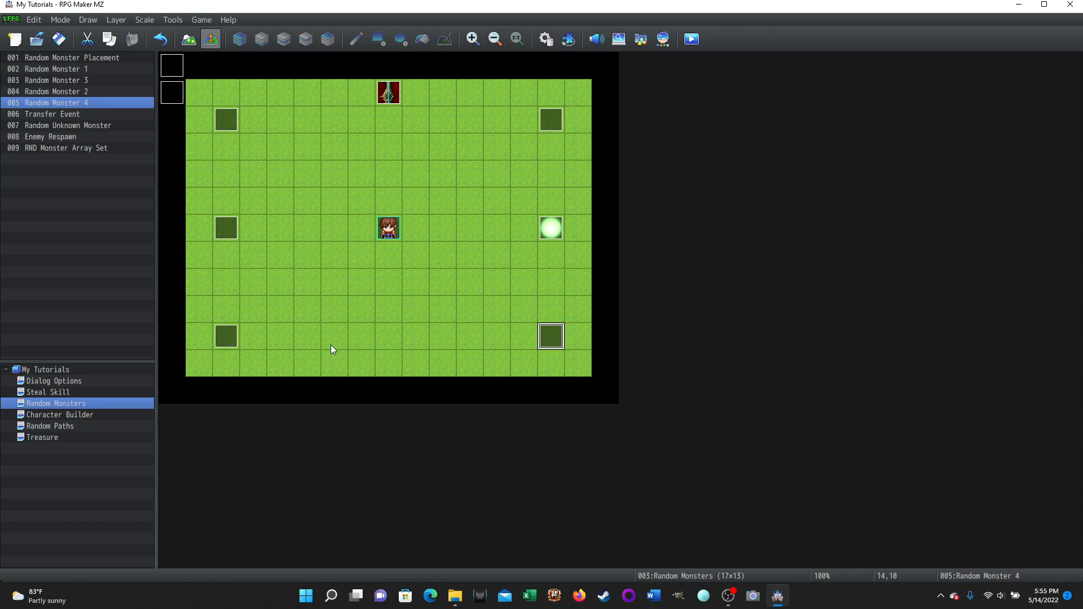
left_click(548, 46)
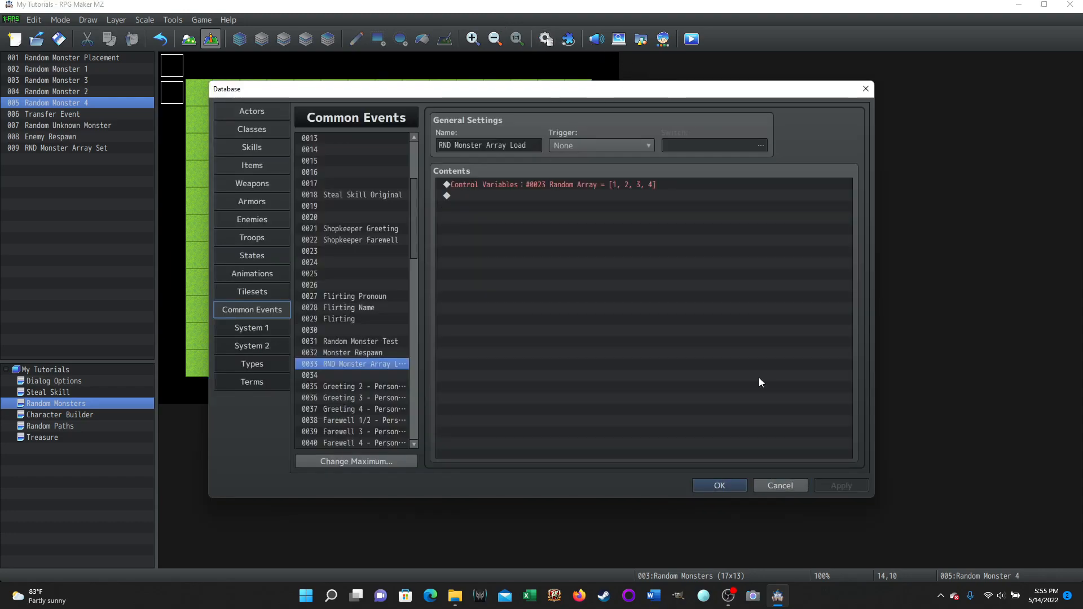
left_click(772, 486)
Step: Open the Random Monster 1 event and examine the conditions, movement, trigger and commands on its three pages
double_click(224, 122)
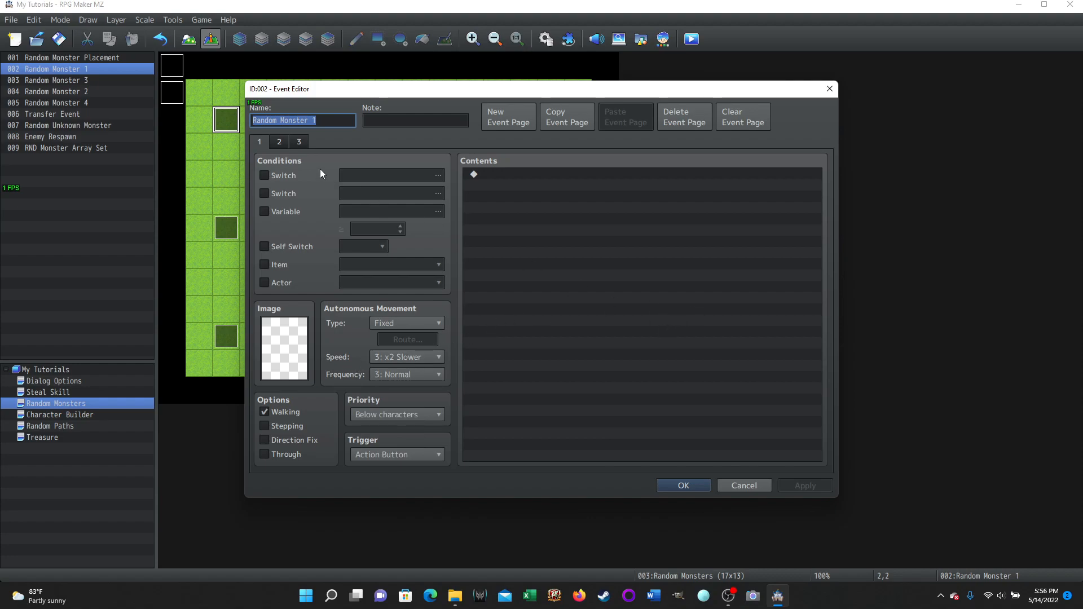
left_click(280, 142)
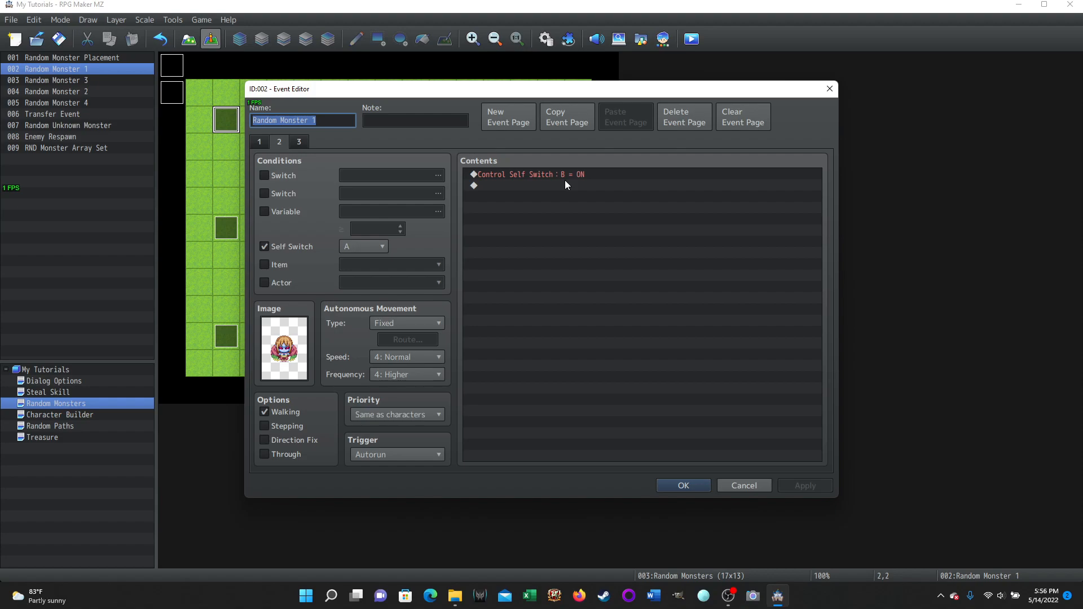
left_click(299, 142)
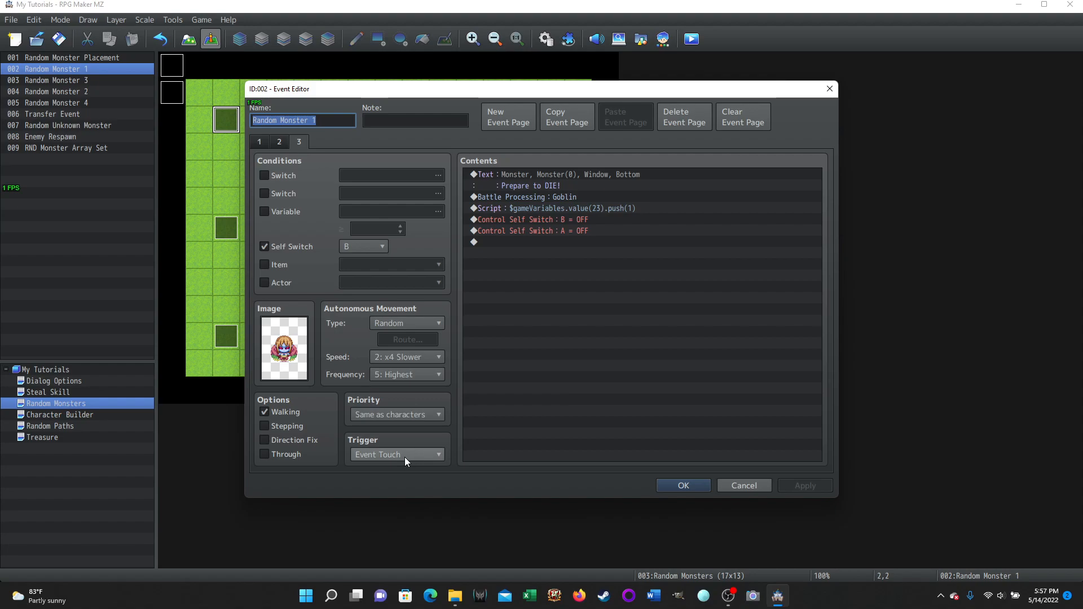
mouse_move(404, 457)
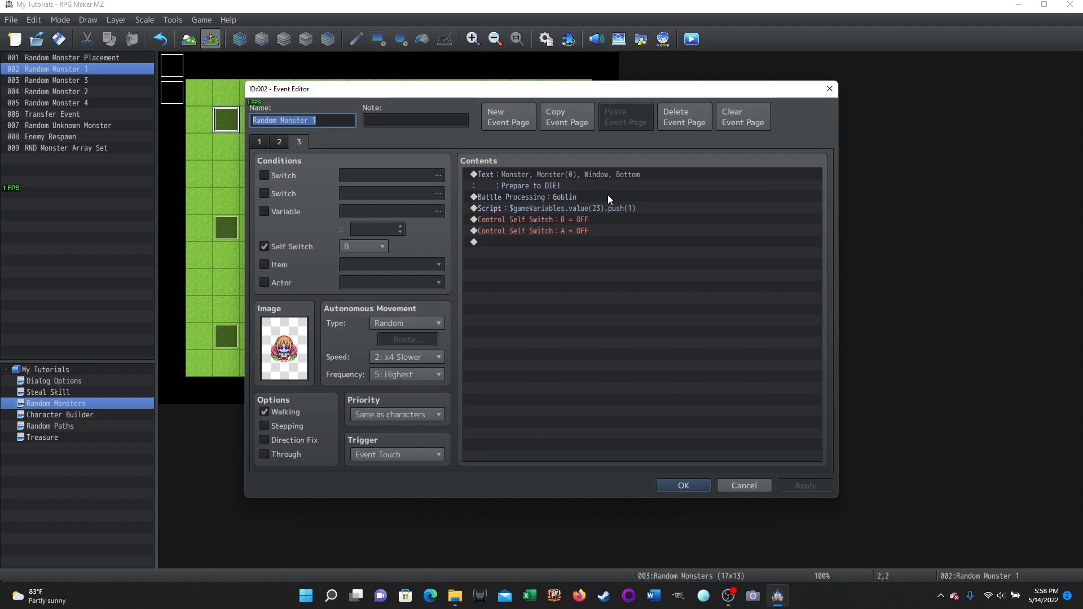
Step: Inspect the script command on page 3 of Random Monster 1, highlighting the pushed value, and accept it unchanged
left_click(515, 211)
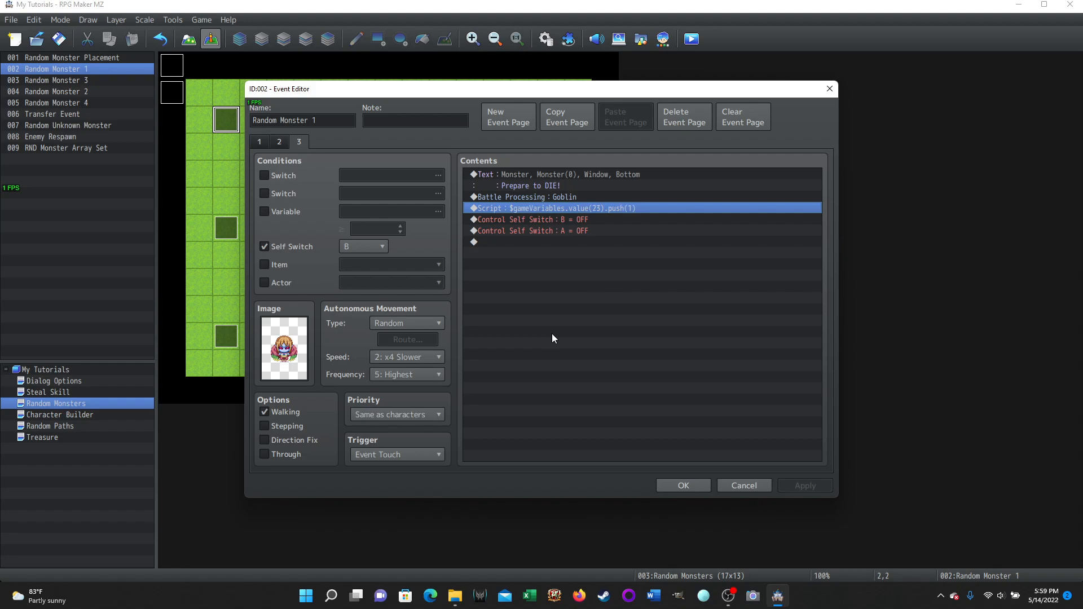
right_click(499, 209)
left_click(520, 232)
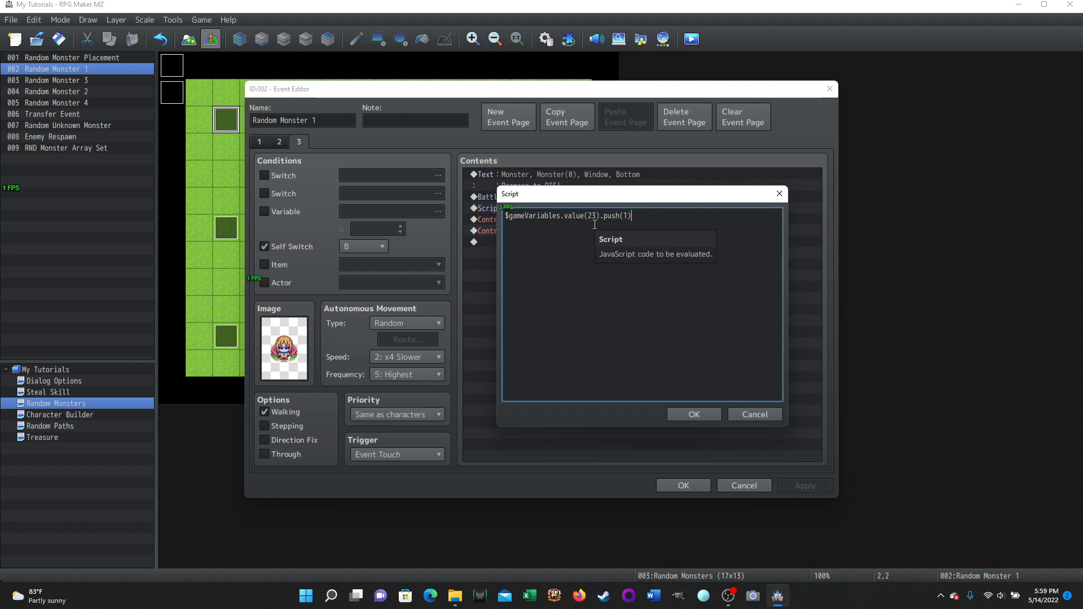
double_click(626, 215)
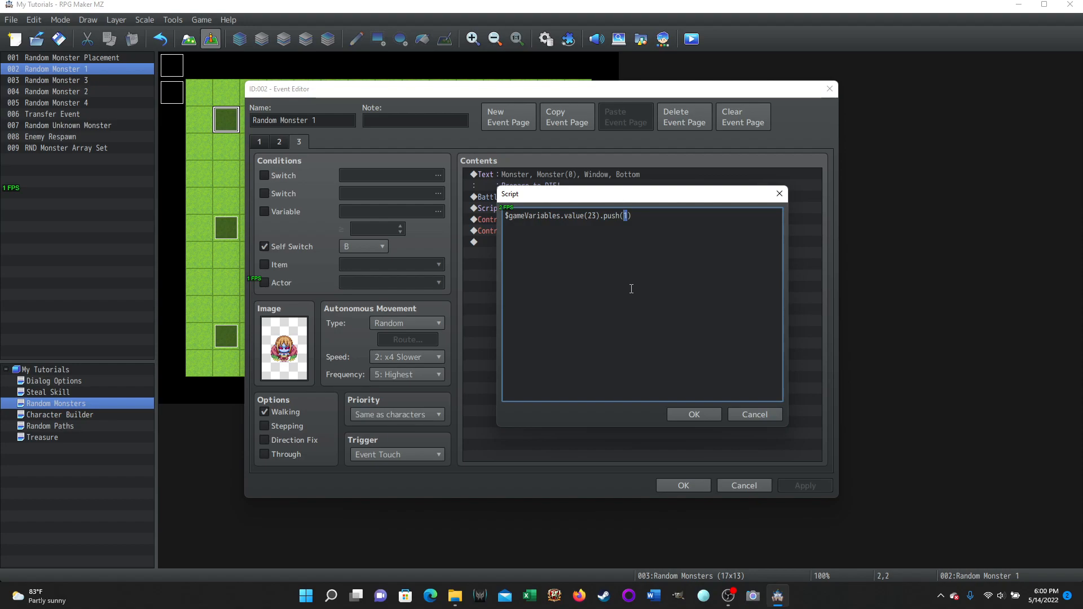
left_click(538, 232)
left_click(693, 415)
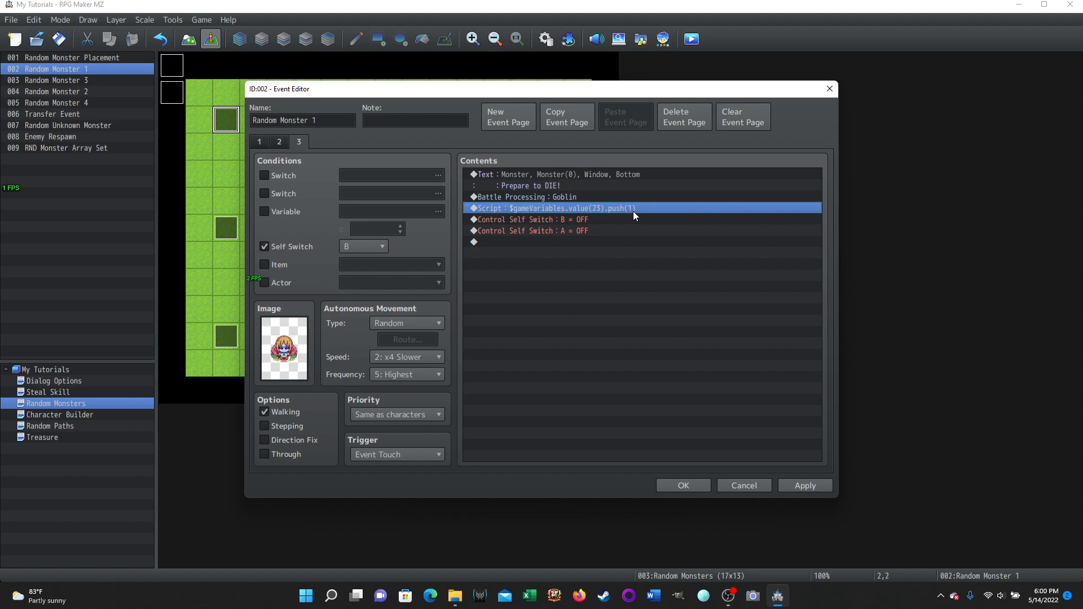
Step: Review the self switch B and A commands on page 3 of Random Monster 1, return to page 1 and close the event, discarding changes
left_click(567, 220)
left_click(566, 233)
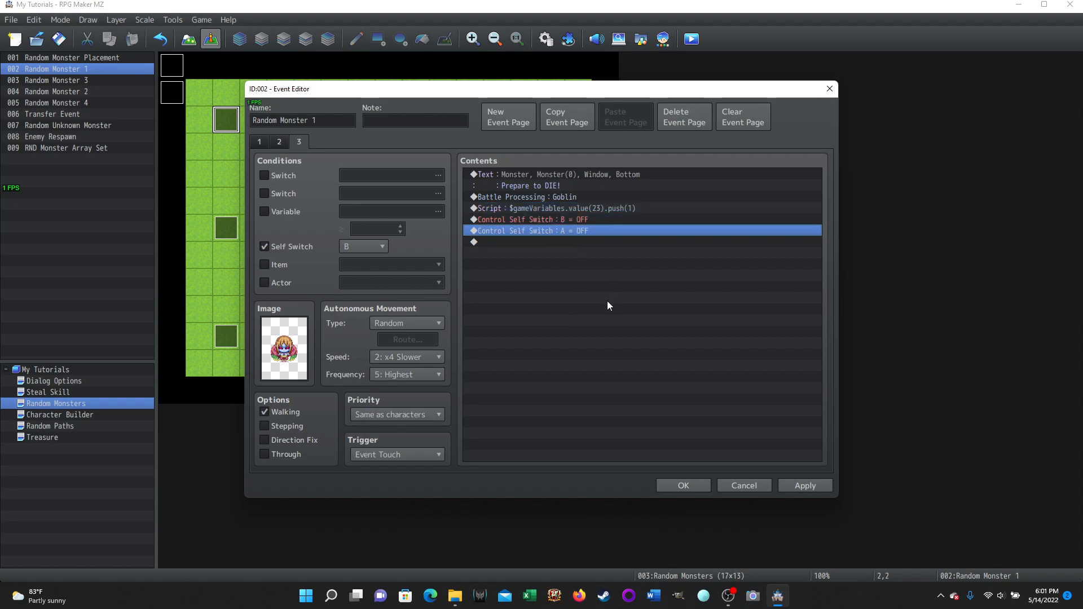
left_click(259, 144)
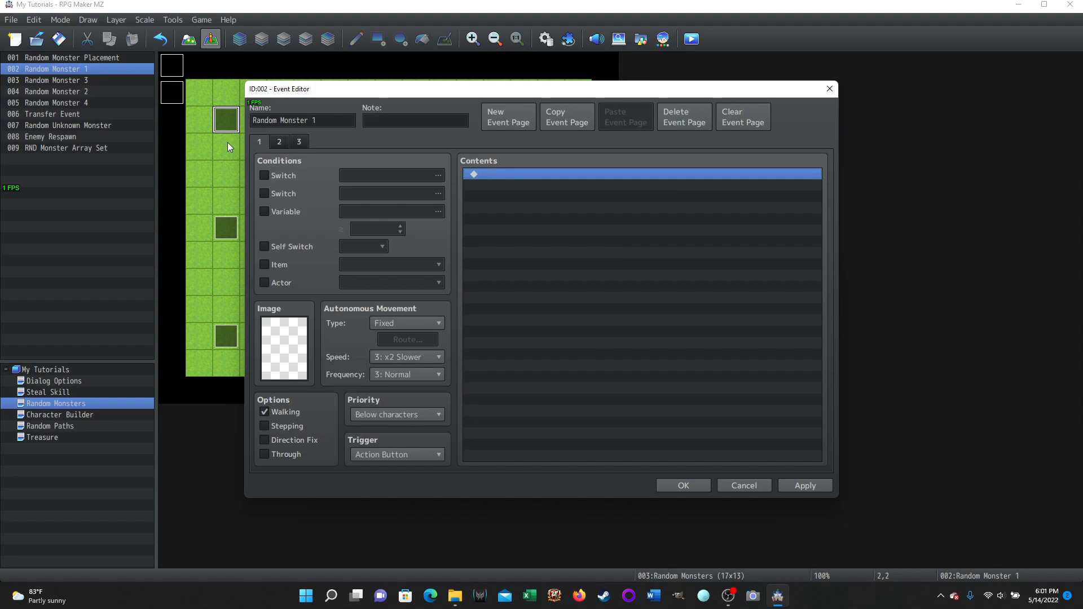
left_click(751, 486)
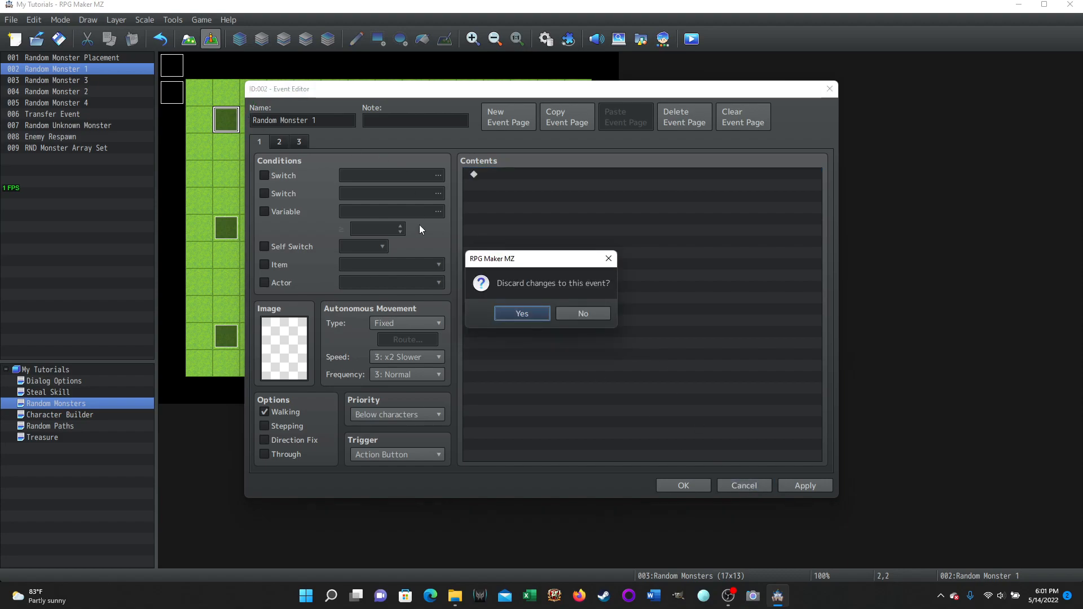
left_click(523, 314)
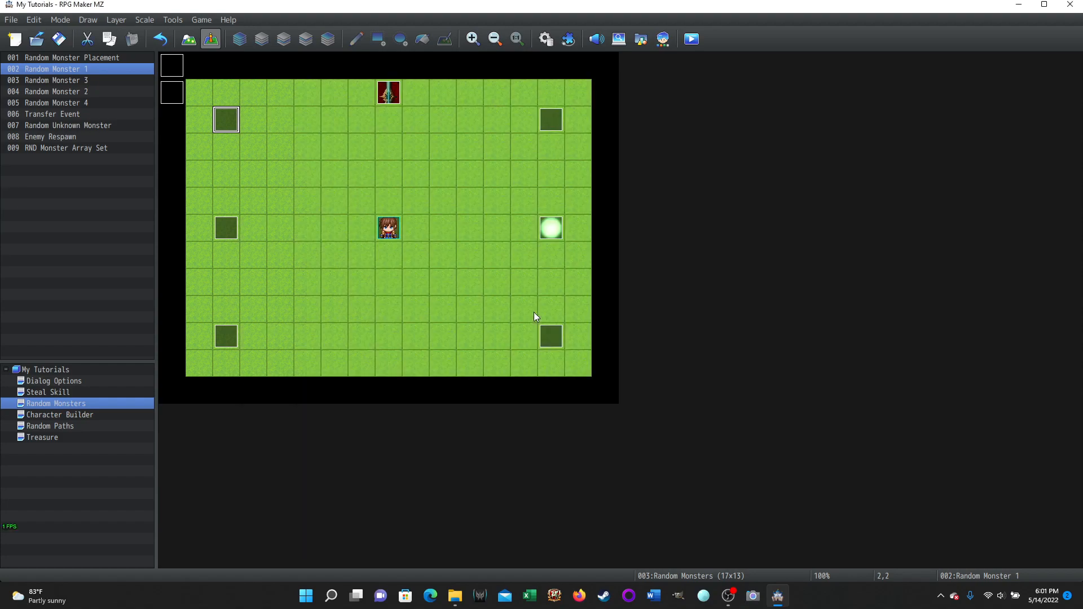
Step: Open the Random Monster 2 event, examine its three pages and the script command on page 3, and close it without changes
double_click(549, 121)
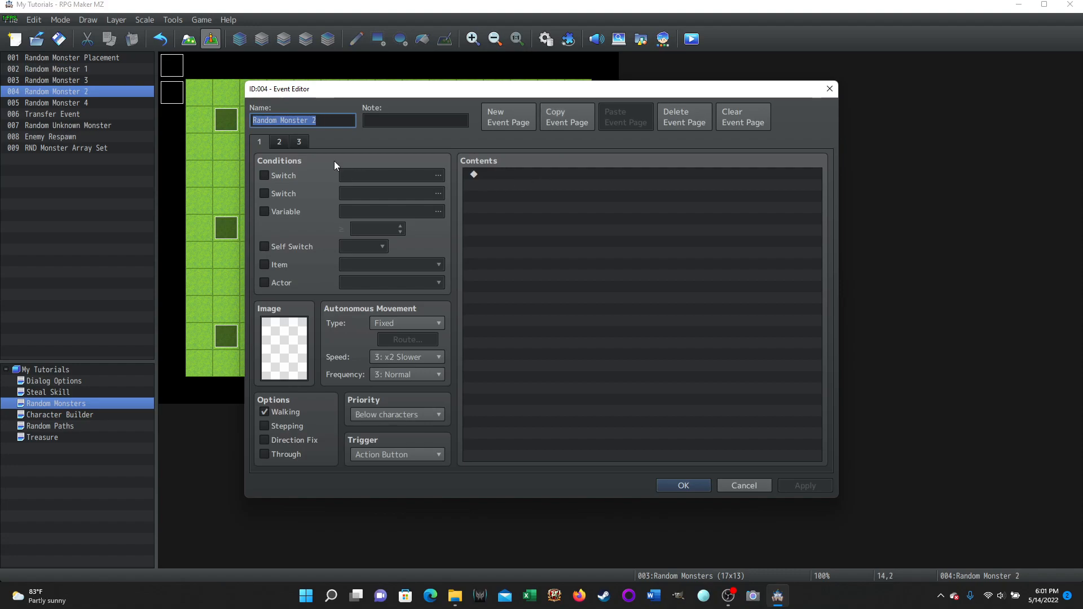
left_click(279, 142)
left_click(260, 141)
left_click(278, 144)
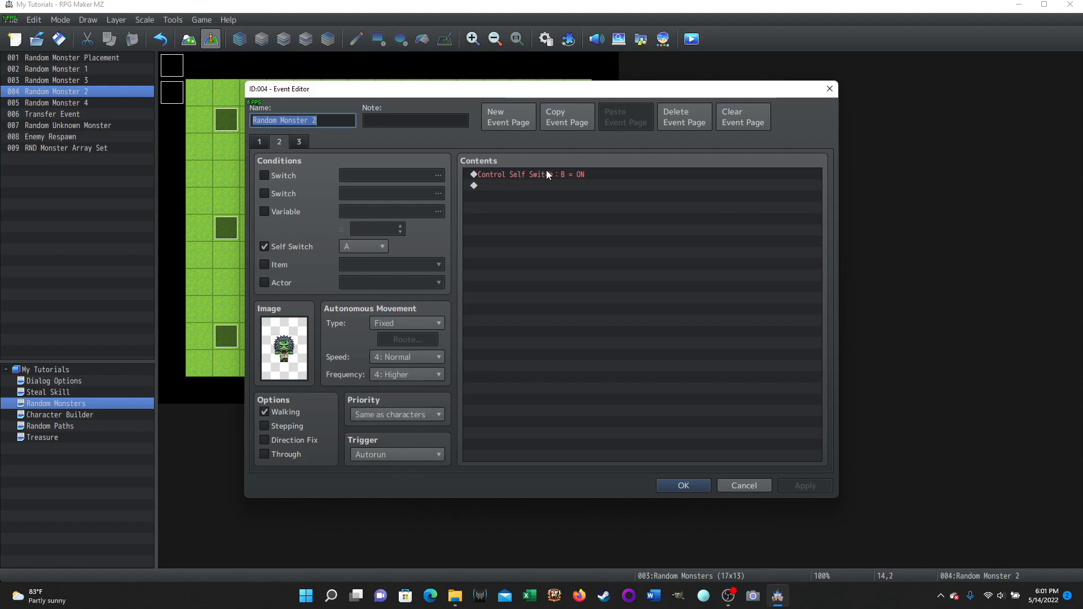
left_click(299, 142)
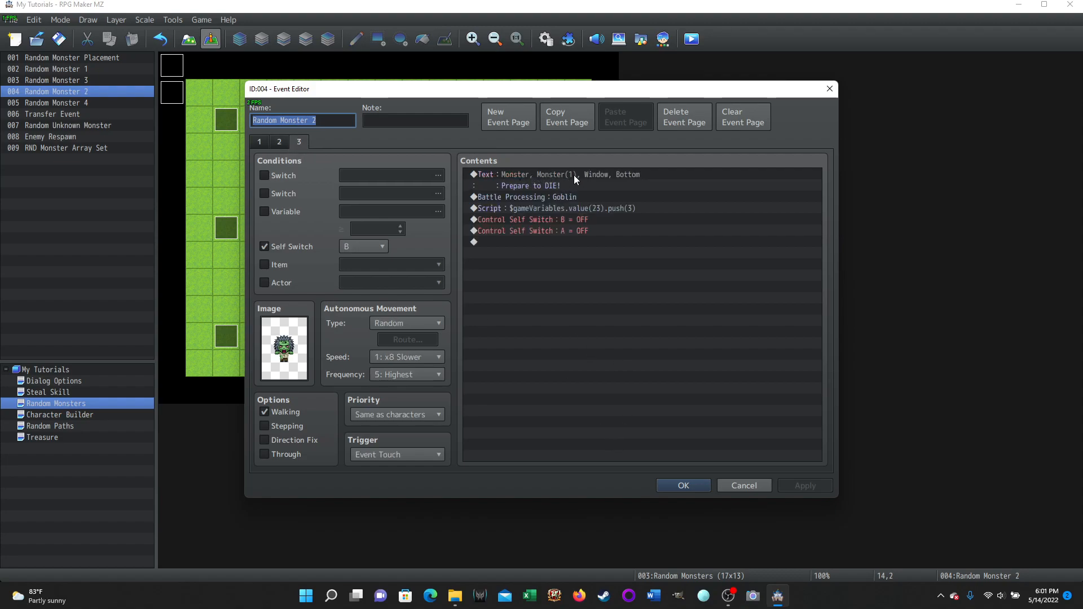
left_click(535, 209)
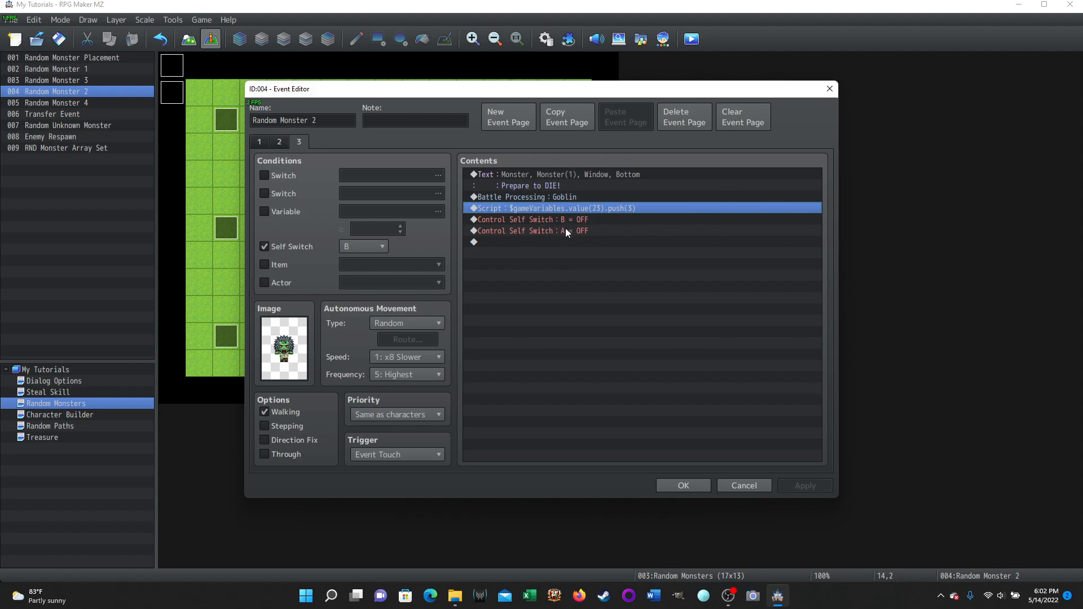
left_click(259, 141)
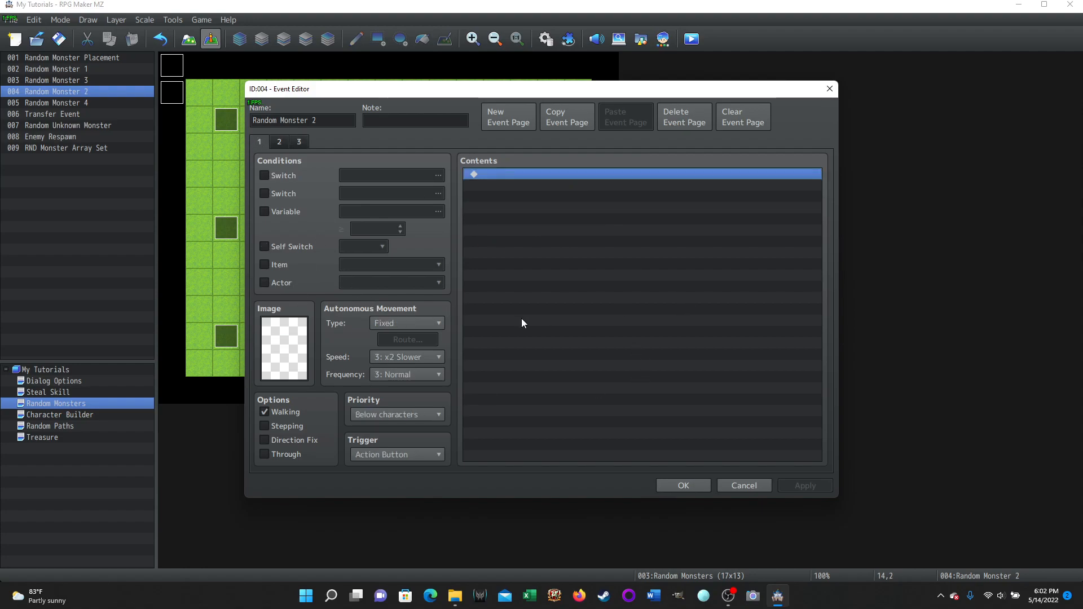
left_click(742, 485)
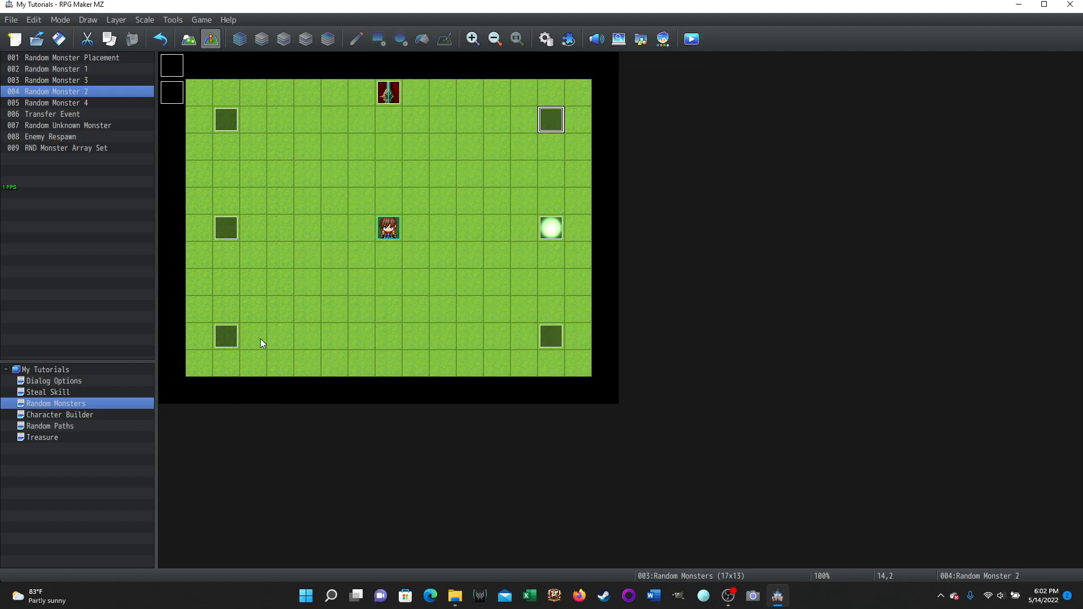
Step: Open the Random Monster 3 event, examine its three pages and close it without changes
double_click(227, 338)
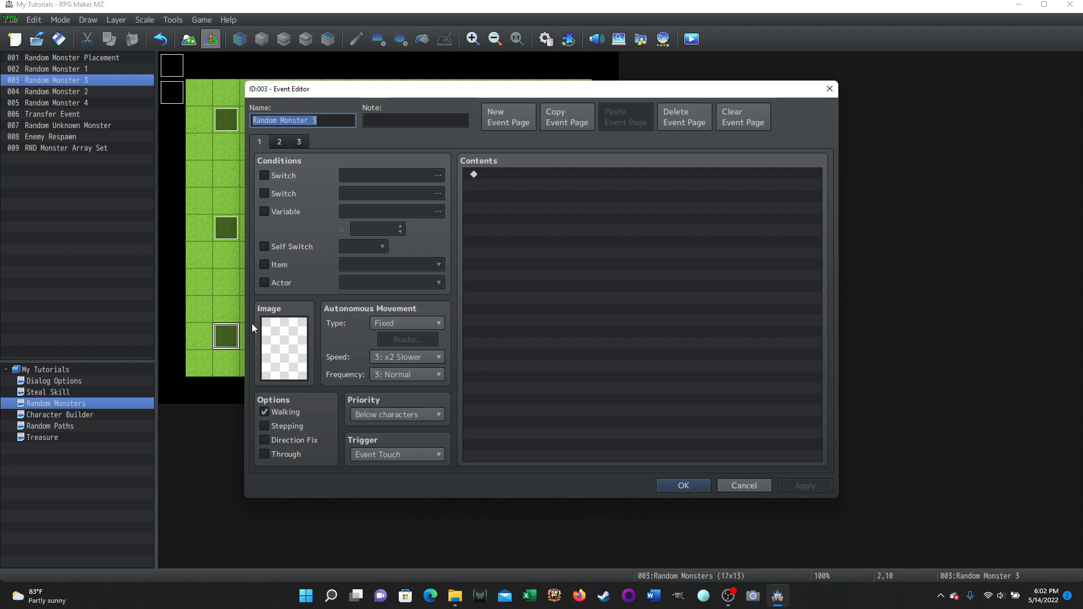
left_click(280, 141)
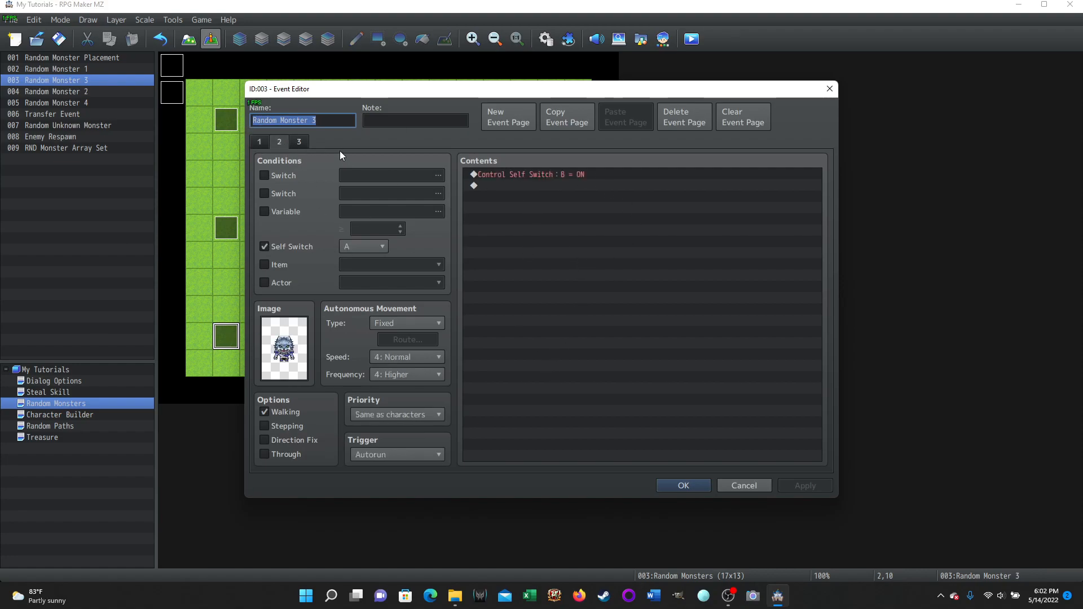
left_click(298, 142)
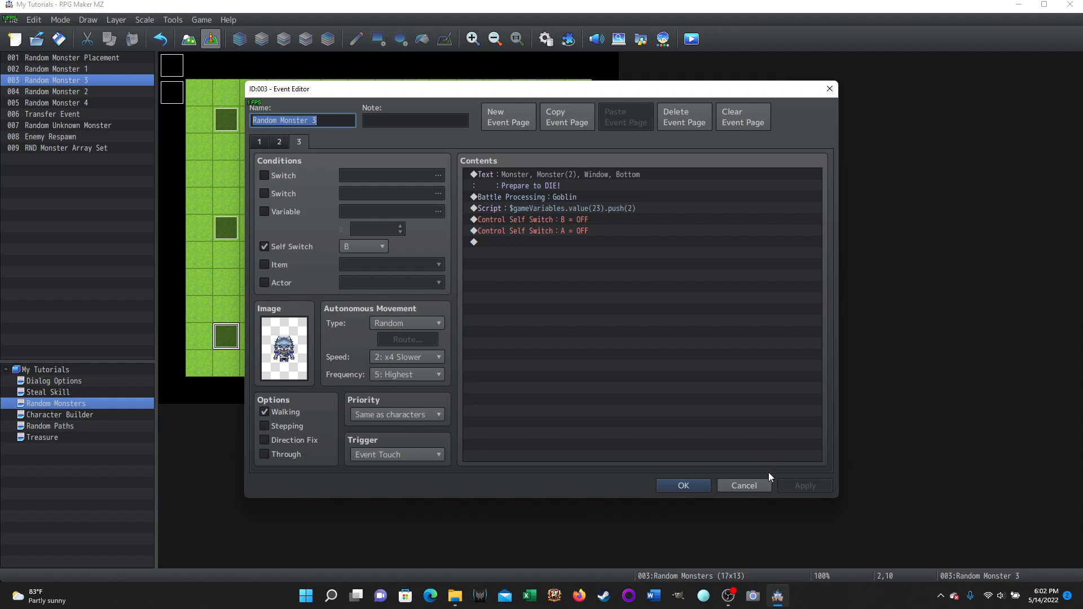
left_click(743, 485)
Step: Open the Random Monster 4 event, examine its three pages including the movement speed, and close it without changes
double_click(553, 342)
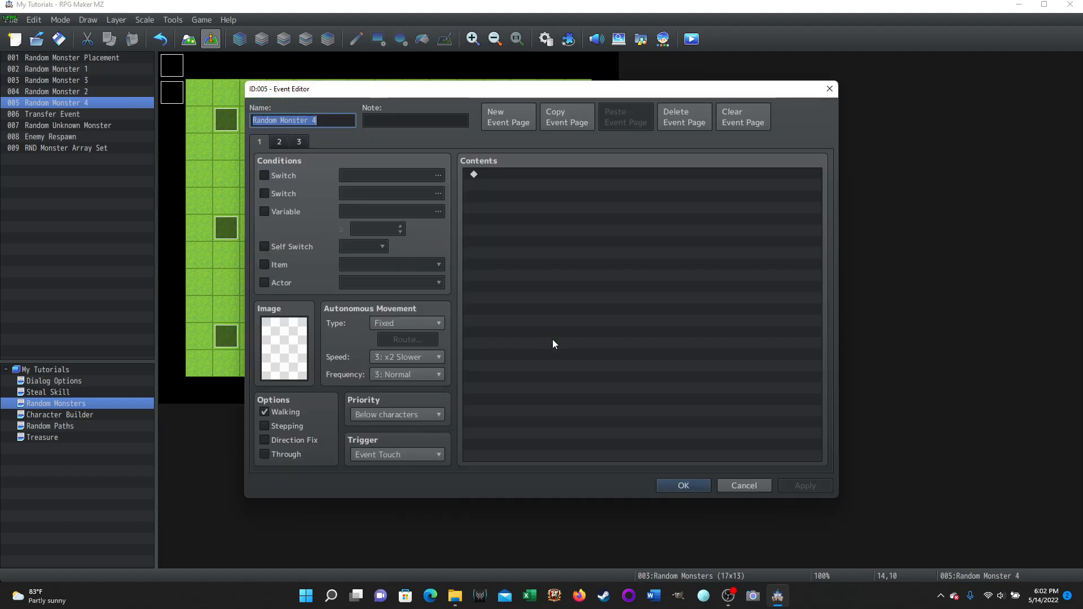
left_click(279, 143)
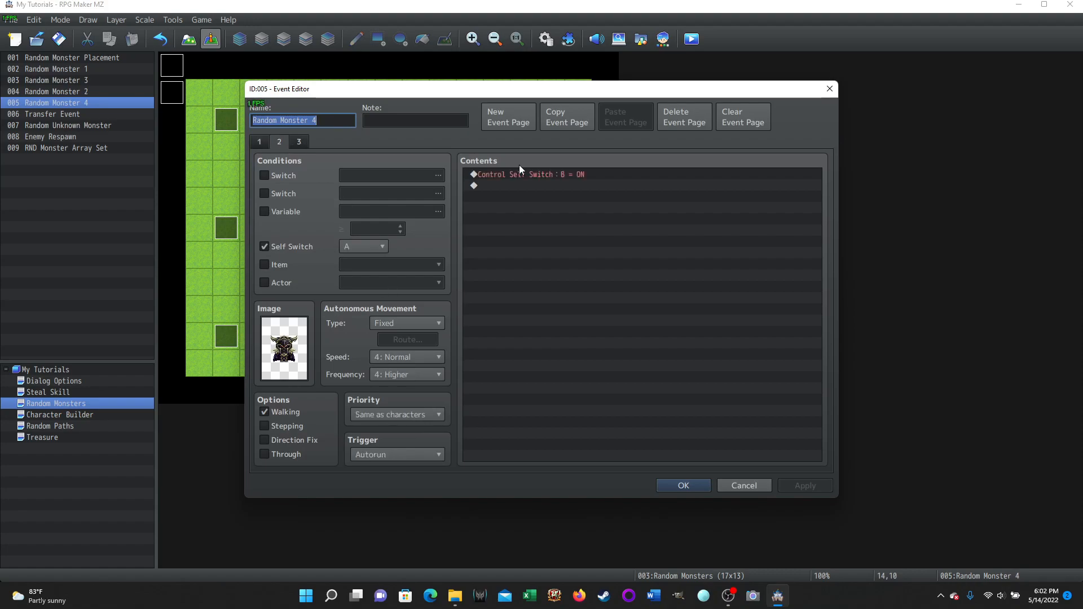
left_click(299, 142)
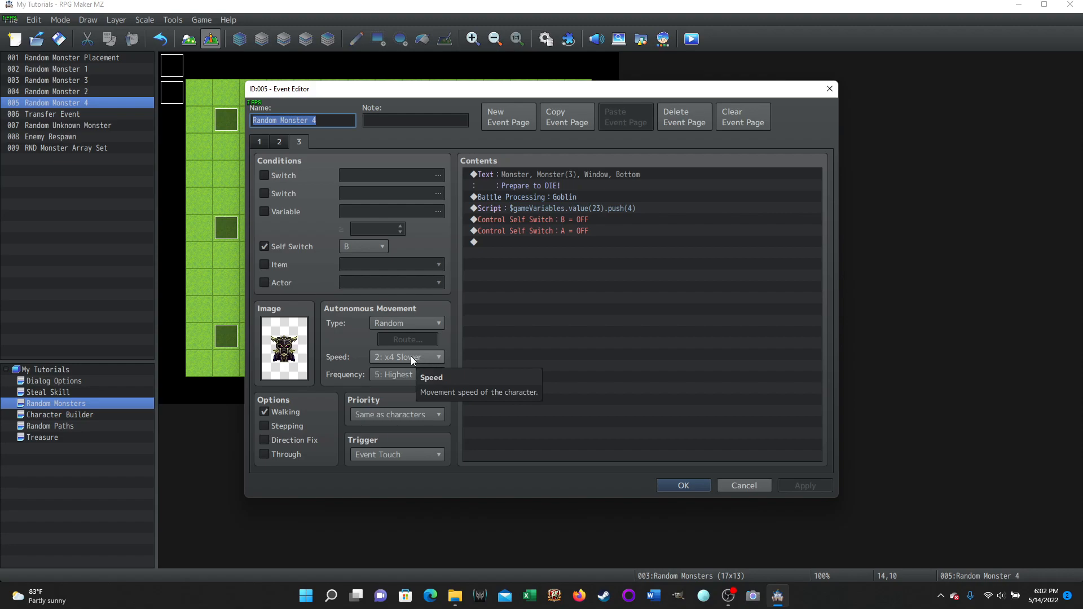
left_click(733, 486)
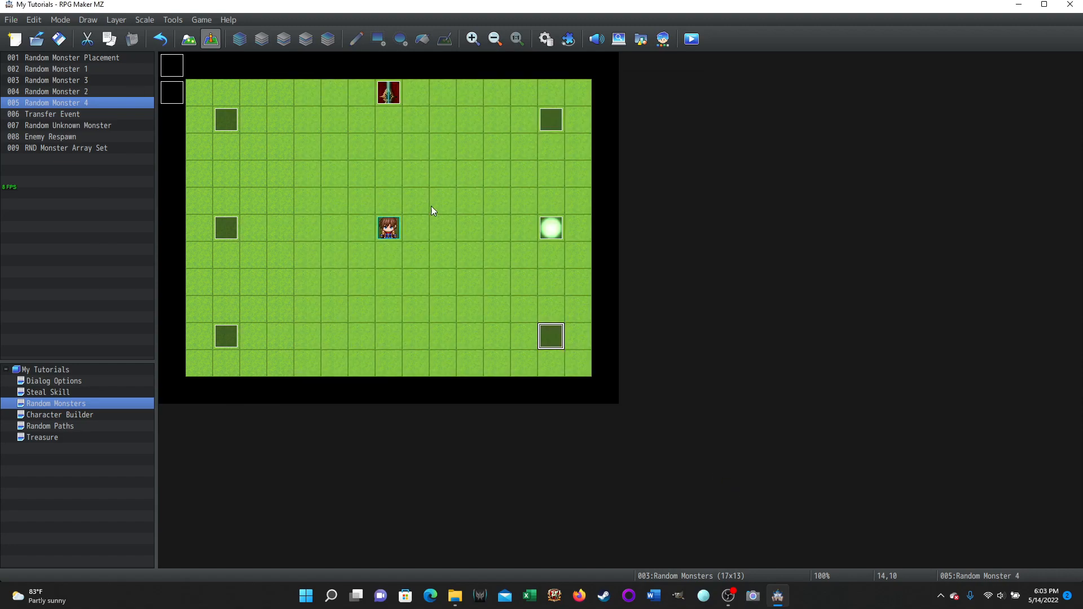
Step: Review the first-page commands of the Random Monster Placement and RND Monster Array Set events, closing each without changes
double_click(172, 65)
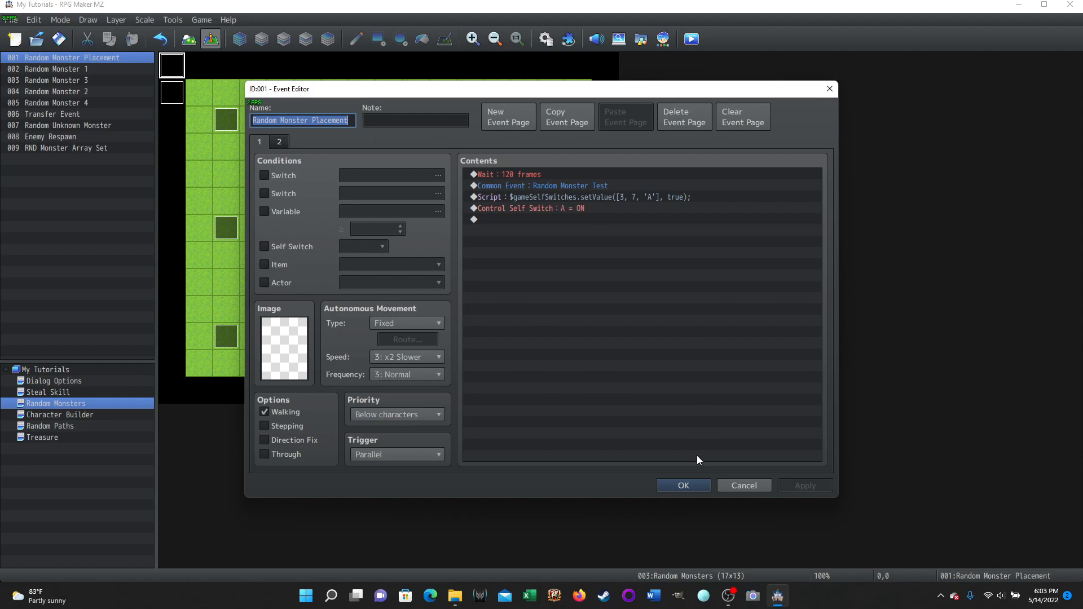
left_click(735, 488)
double_click(169, 90)
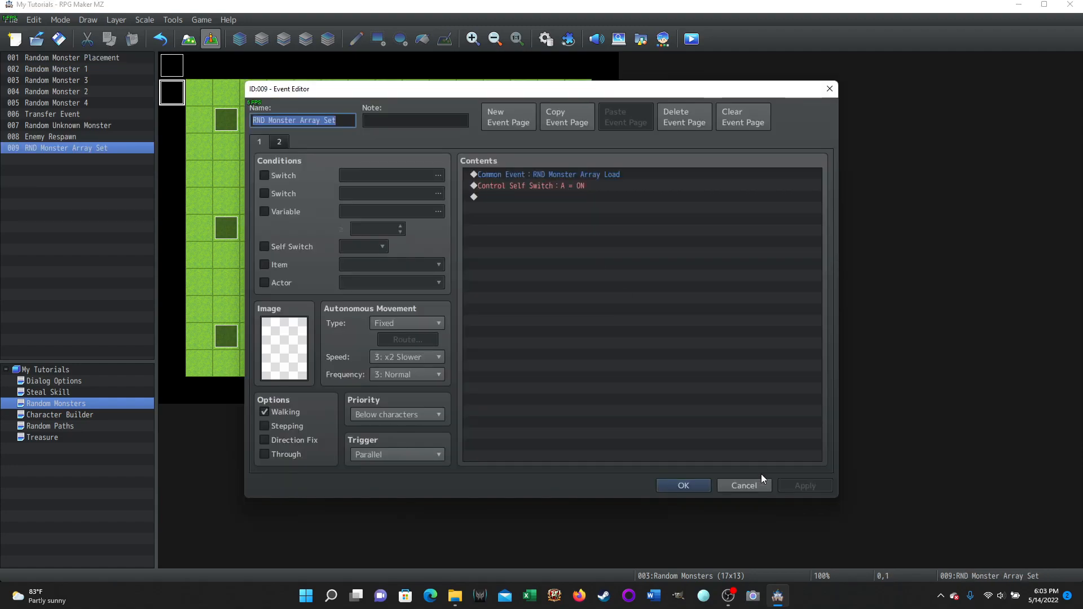
left_click(731, 486)
Step: Open the Random Monster Test common event in the database and examine its conditional branch checking whether game variable 23 is empty
left_click(544, 40)
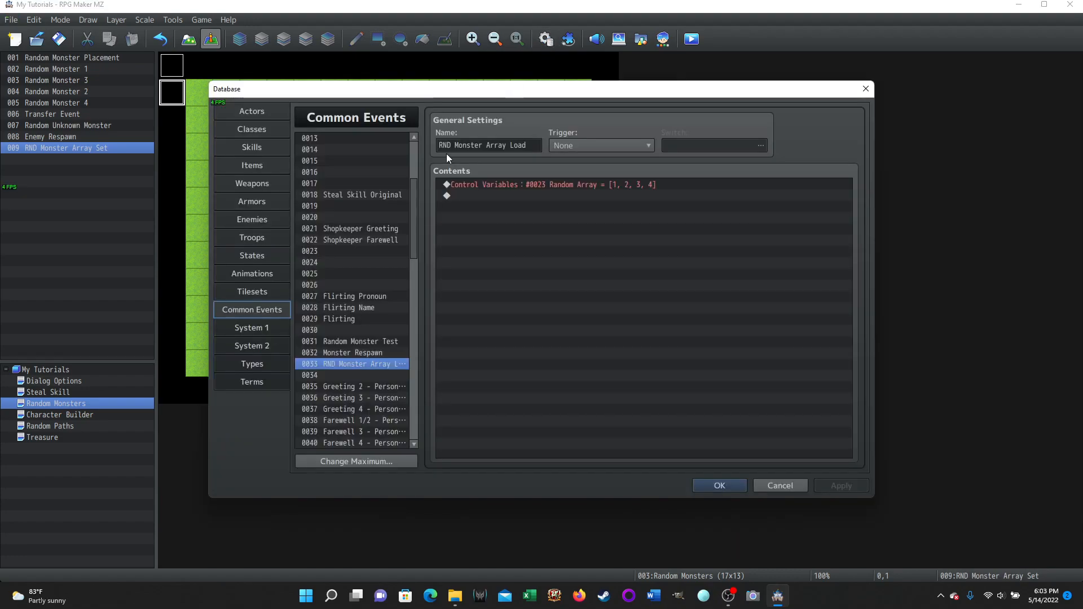
left_click(338, 341)
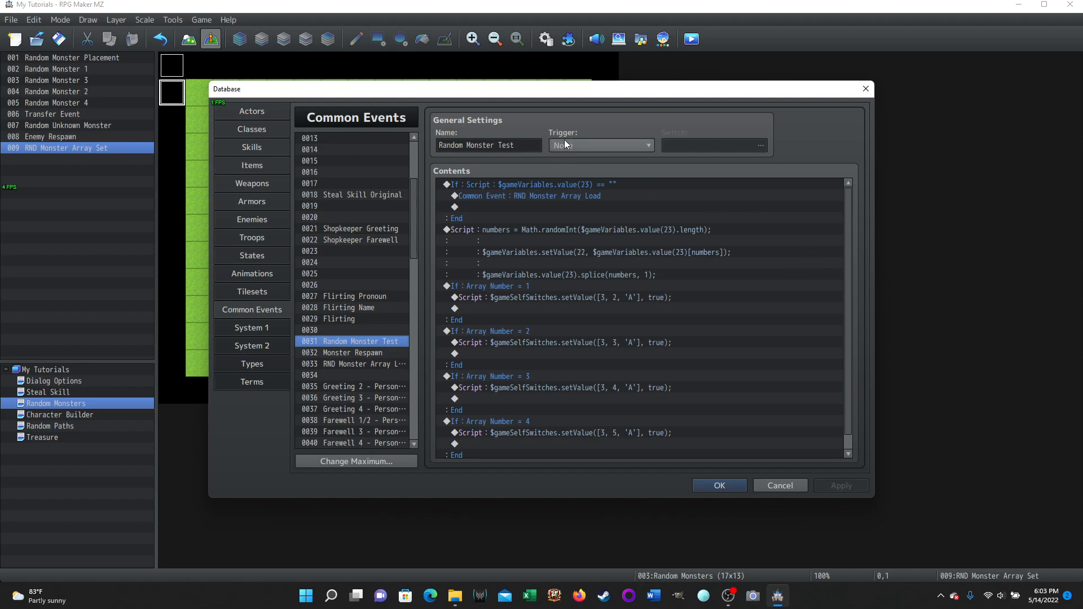
left_click(476, 185)
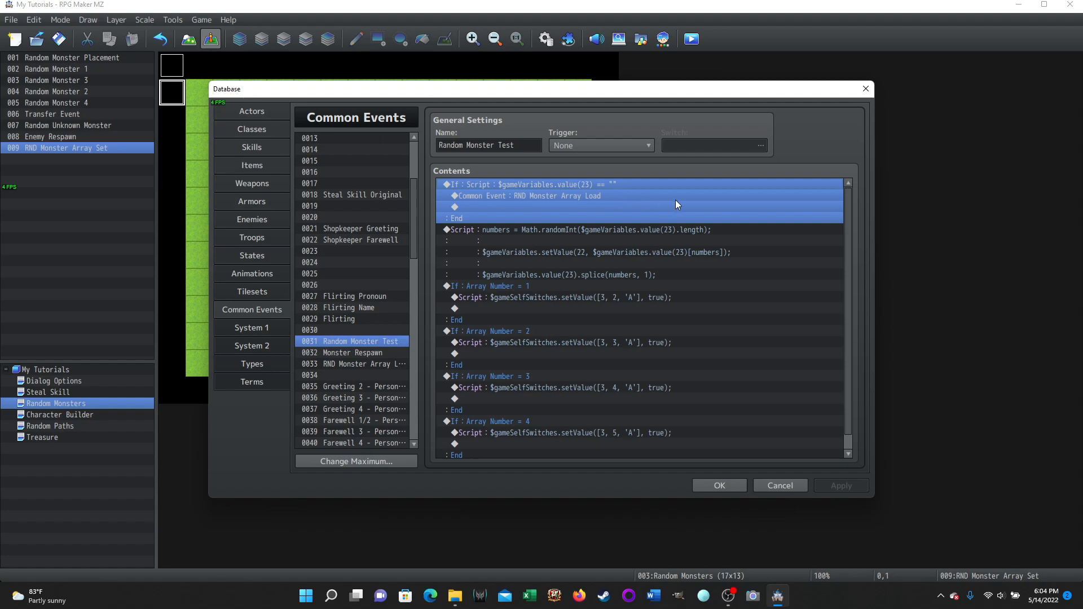
scroll(756, 291, "down", 1)
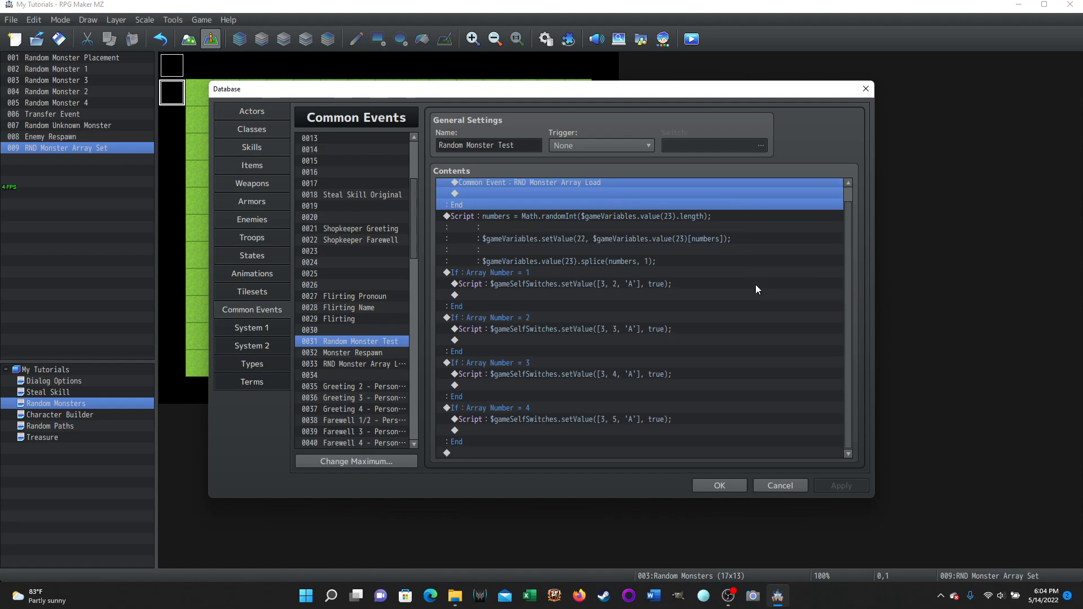
Step: Inspect the randomInt script in Random Monster Test, highlighting its first line and the "numbers" index, and close the script without changes
left_click(483, 217)
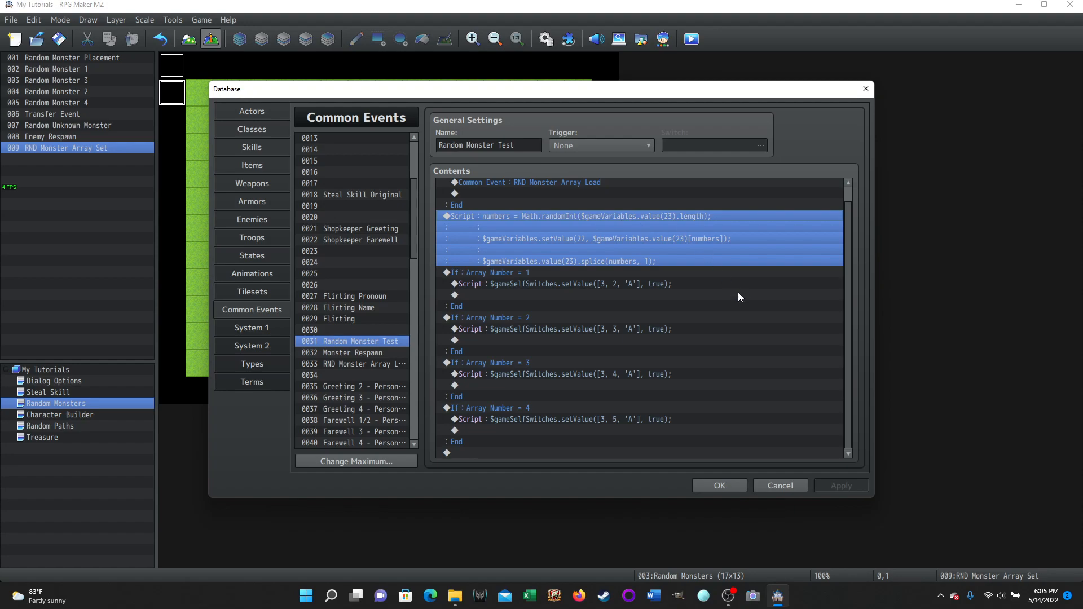
right_click(512, 215)
left_click(540, 233)
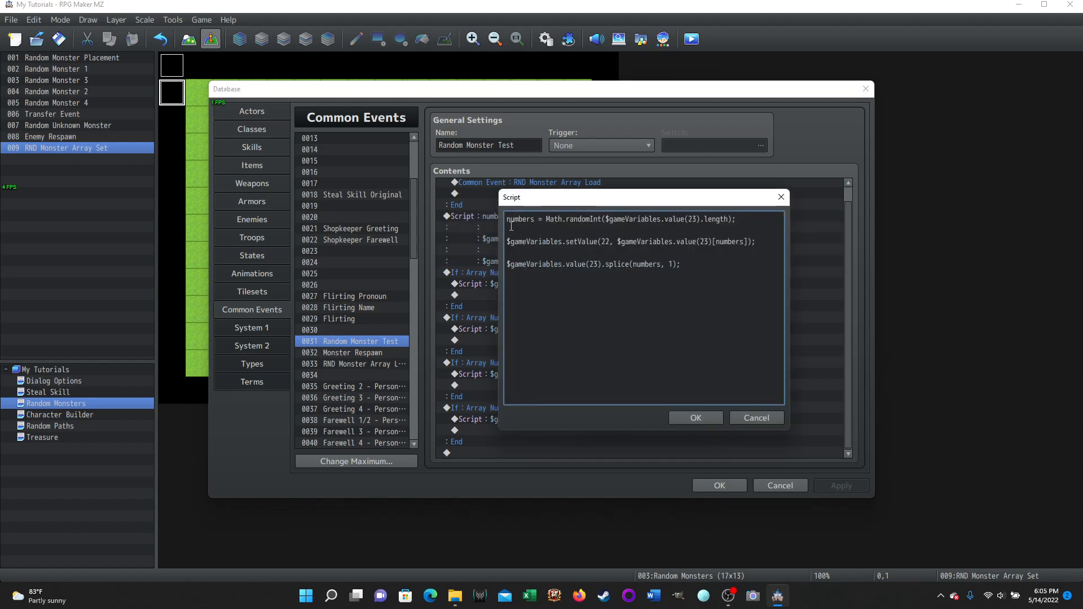
left_click_drag(506, 219, 740, 220)
left_click(638, 322)
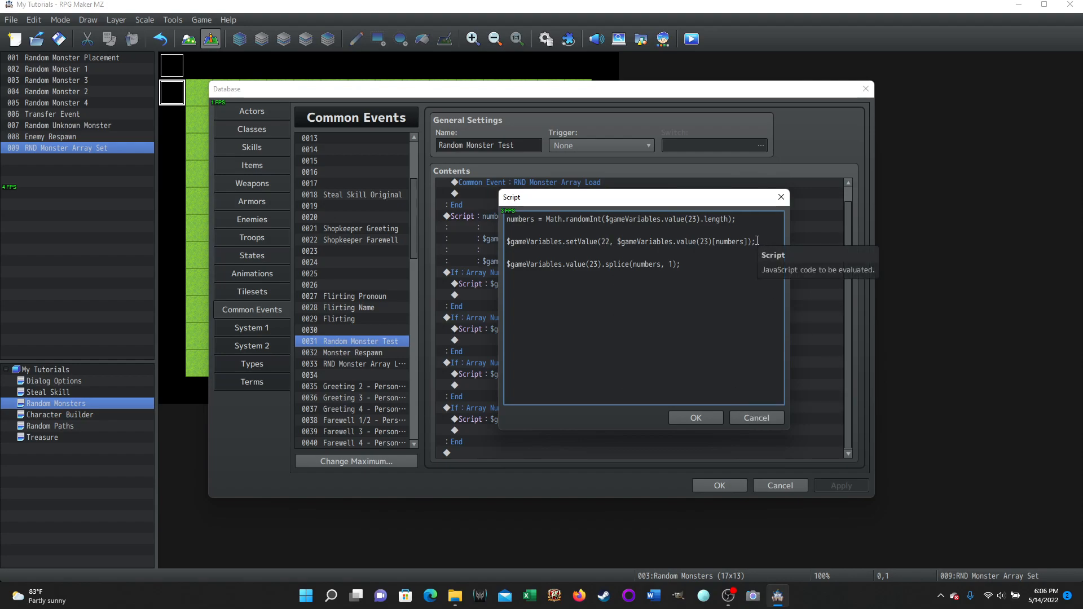
left_click_drag(715, 242, 740, 243)
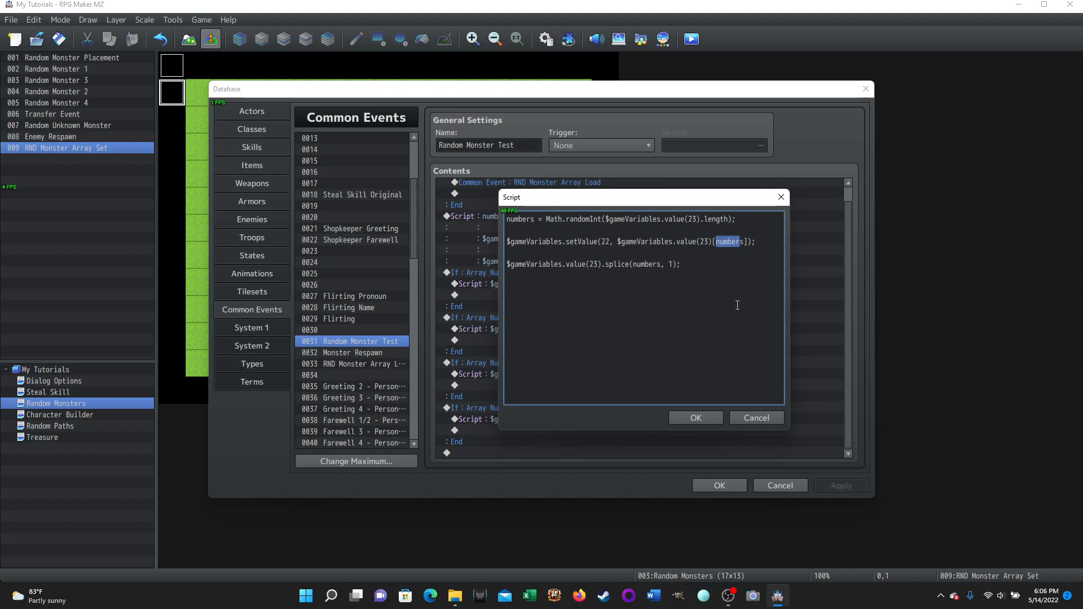
key("shift+Right")
key("Right")
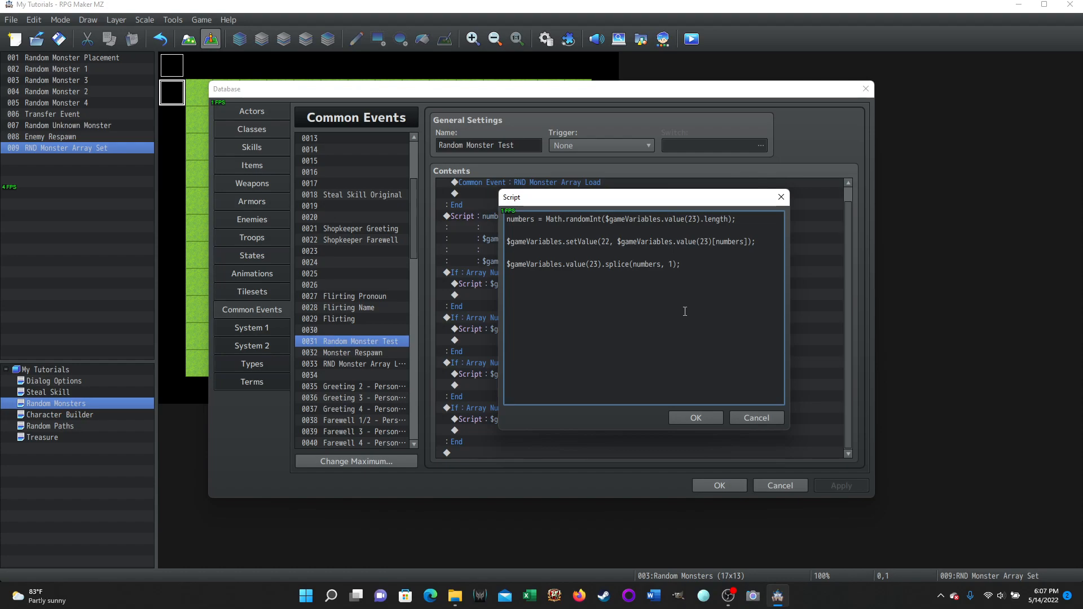
left_click(749, 418)
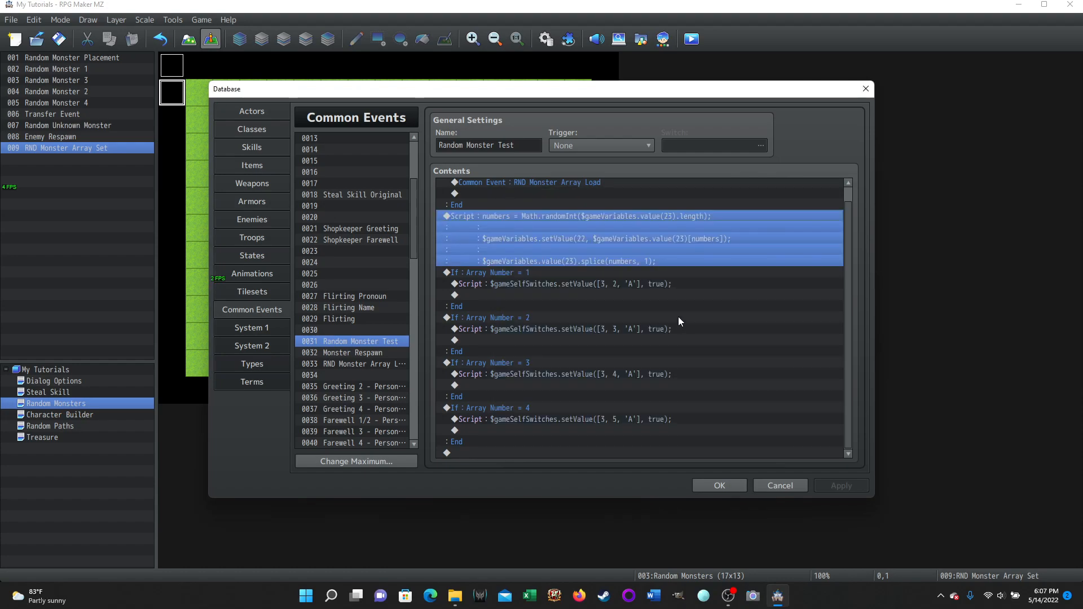
Step: Compare the setValue and splice script lines with the Array Number = 1 branch and its self-switch script in Random Monster Test
left_click(675, 273)
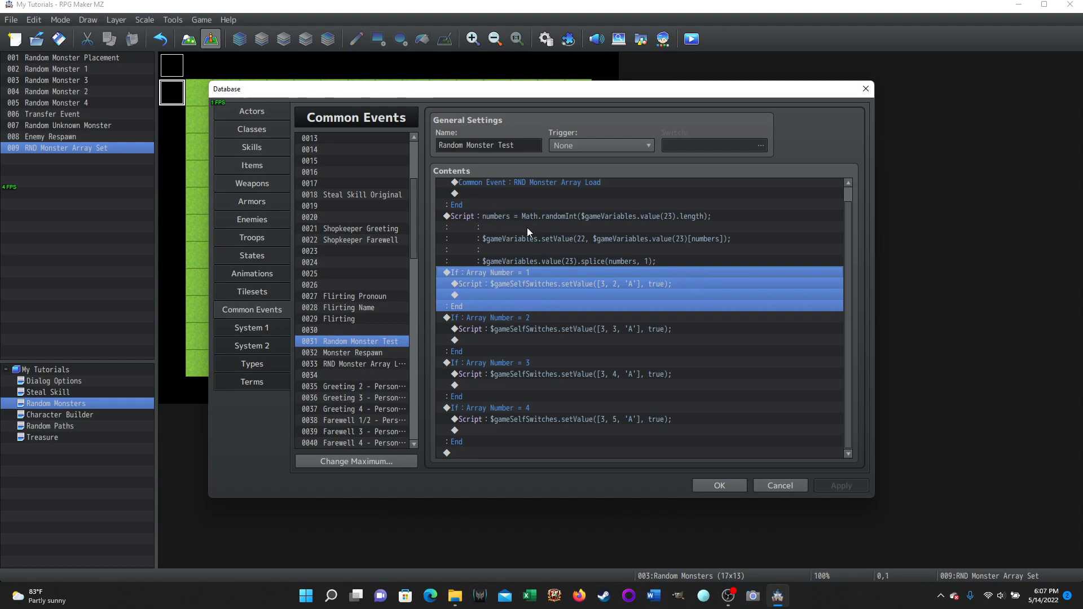
left_click(709, 216)
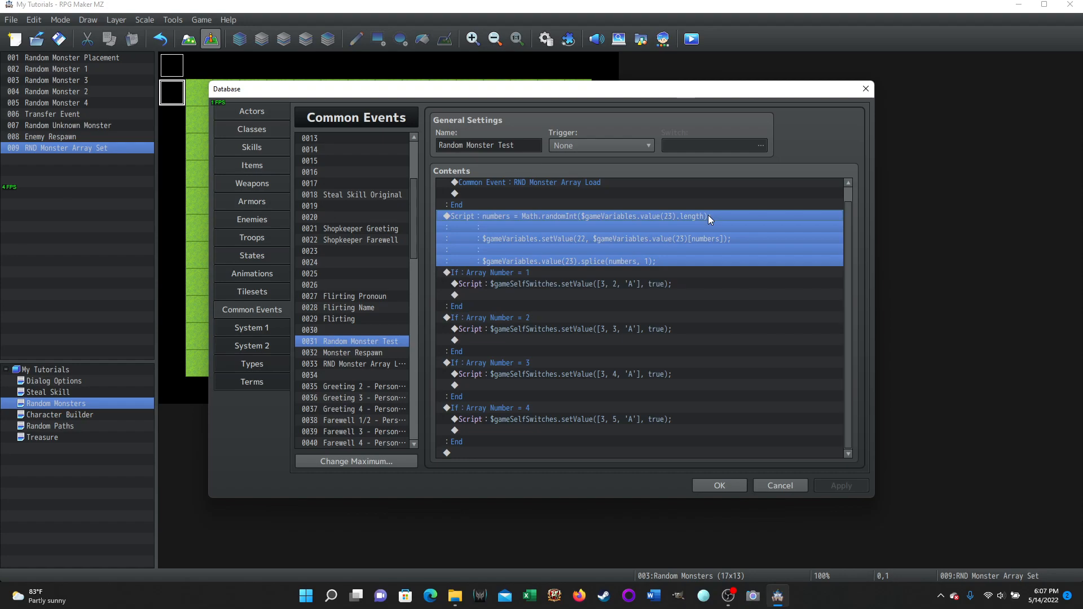
left_click(586, 242)
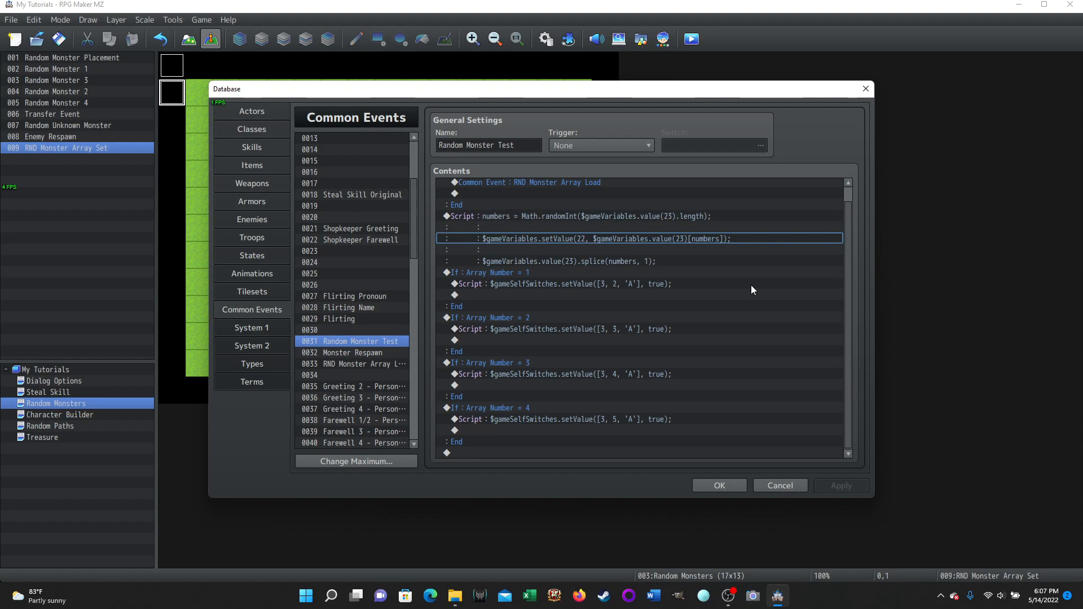
left_click(617, 262)
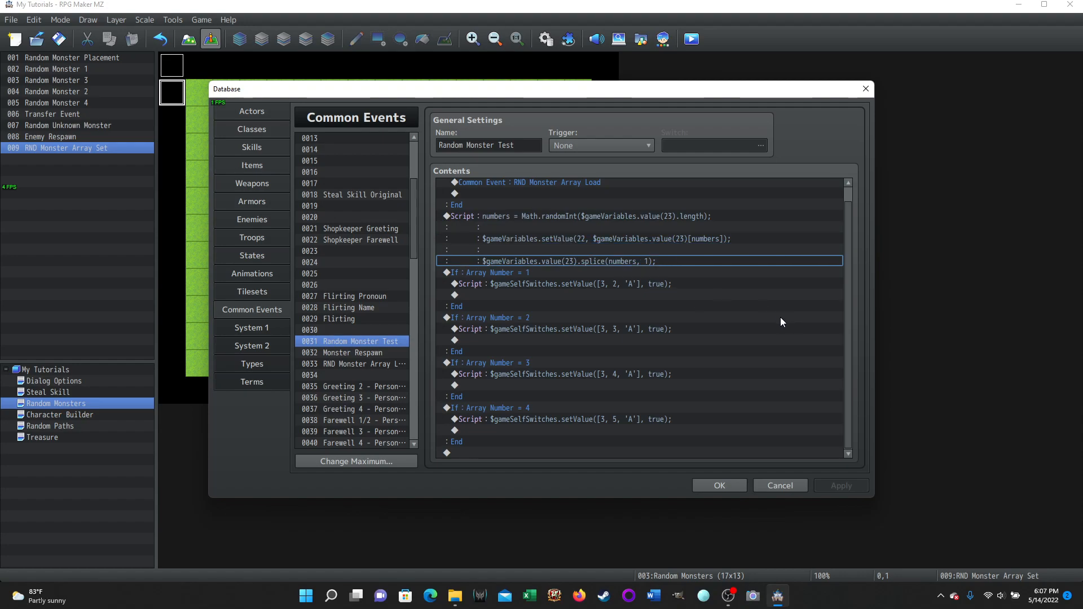
left_click(535, 273)
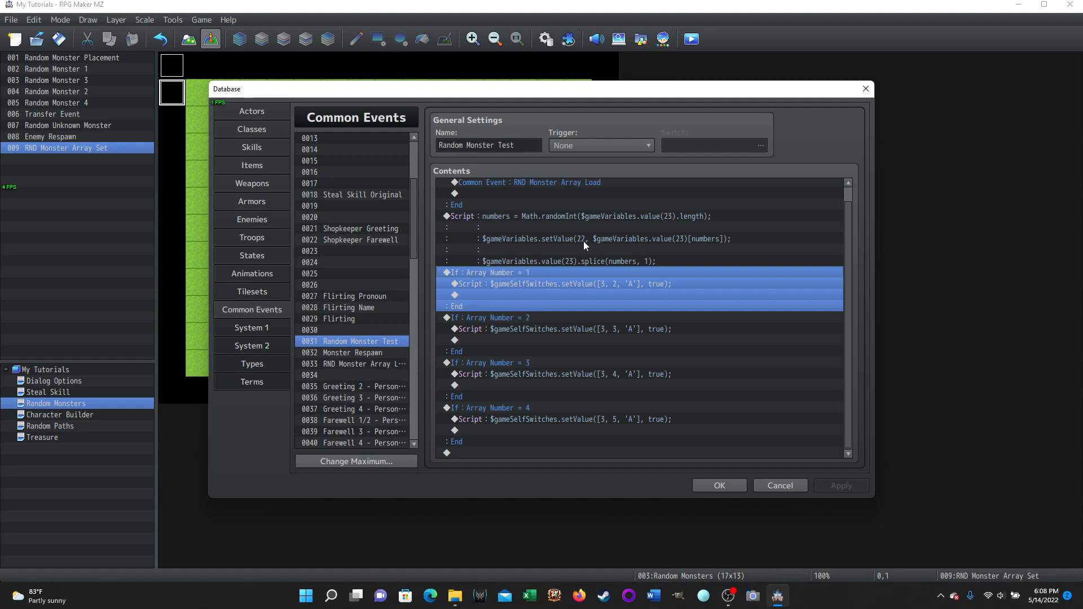
left_click(539, 284)
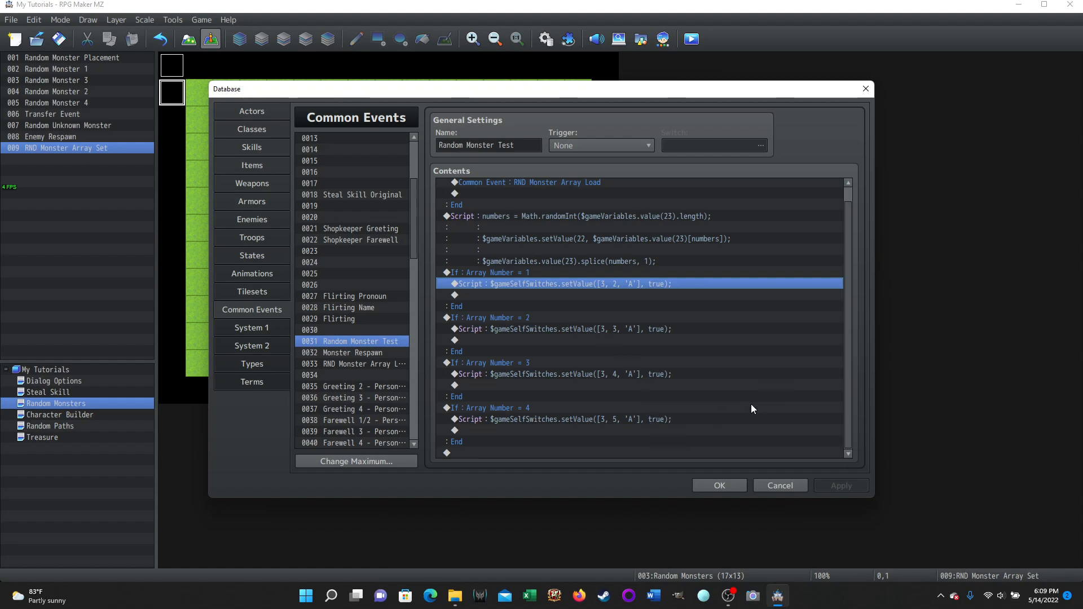
Step: Review the conditional branch checking for an empty game variable 23 and the randomInt script in the Random Monster Test common event
scroll(751, 404, "up", 1)
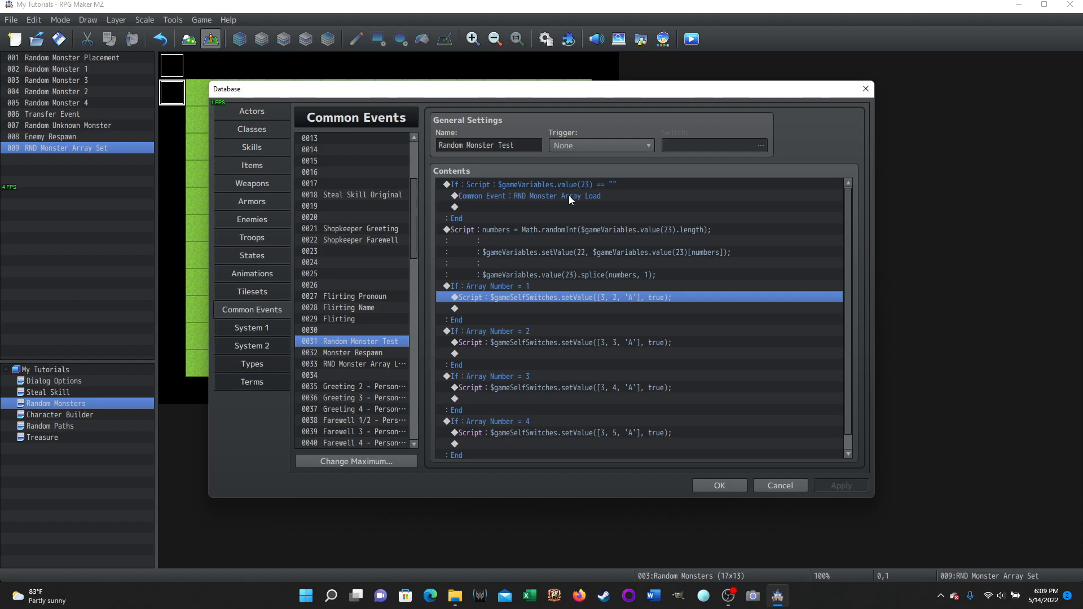
left_click(539, 187)
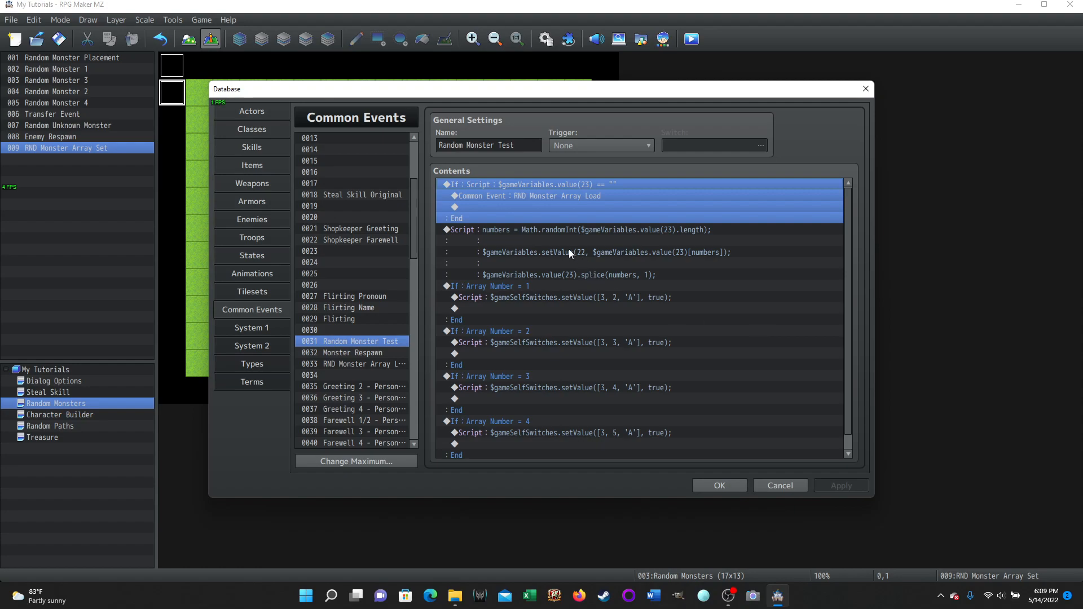
left_click(540, 229)
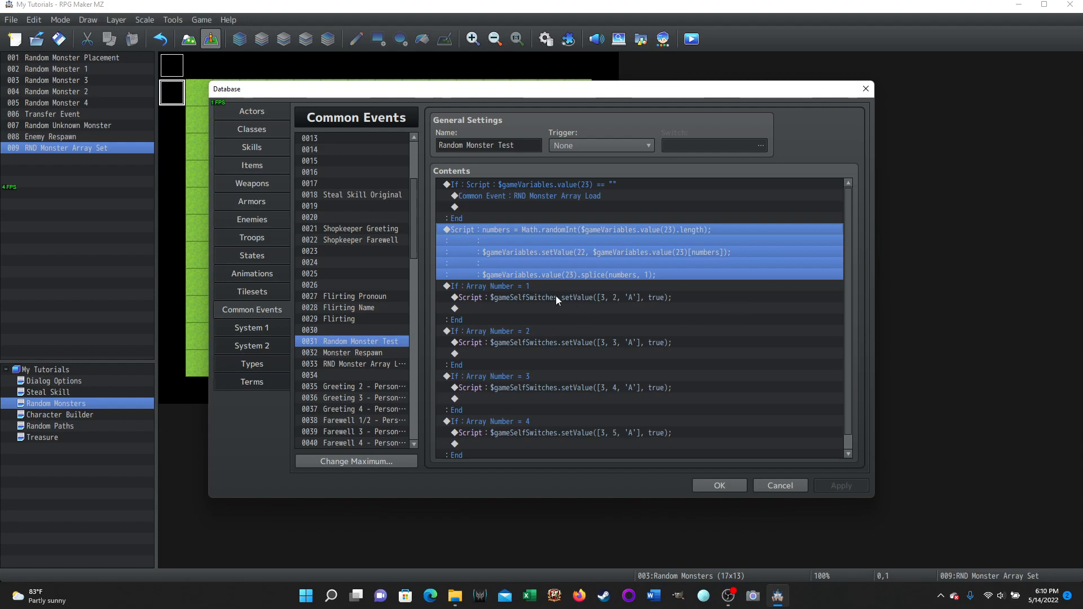
Step: Examine the Array Number 1 to 4 branches and their self-switch scripts in Random Monster Test, closing the database without changes
left_click(509, 286)
left_click(506, 343)
left_click(496, 331)
left_click(496, 377)
left_click(506, 421)
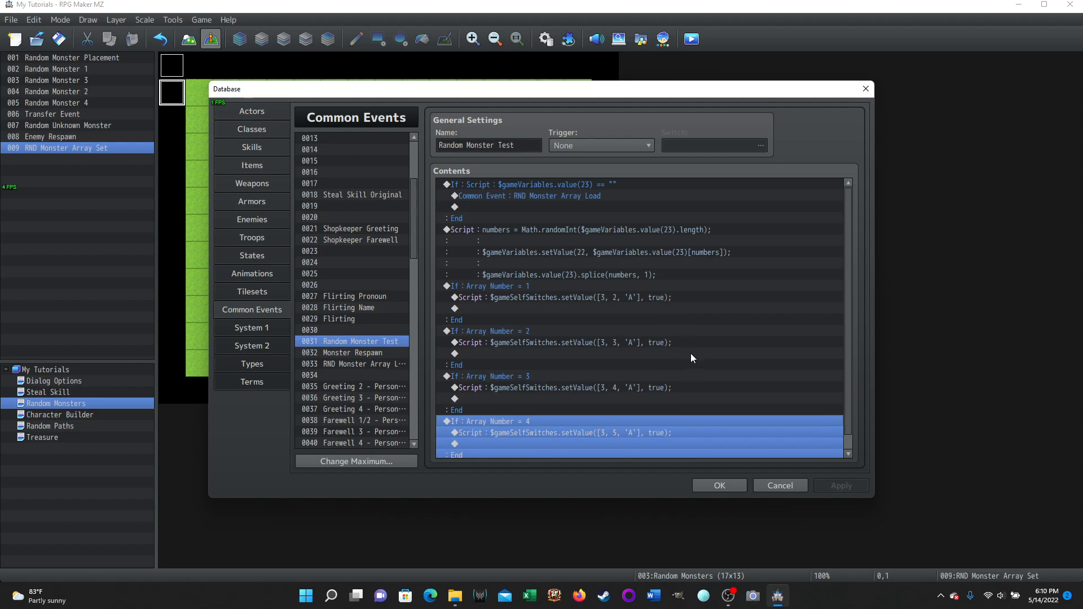
left_click(463, 308)
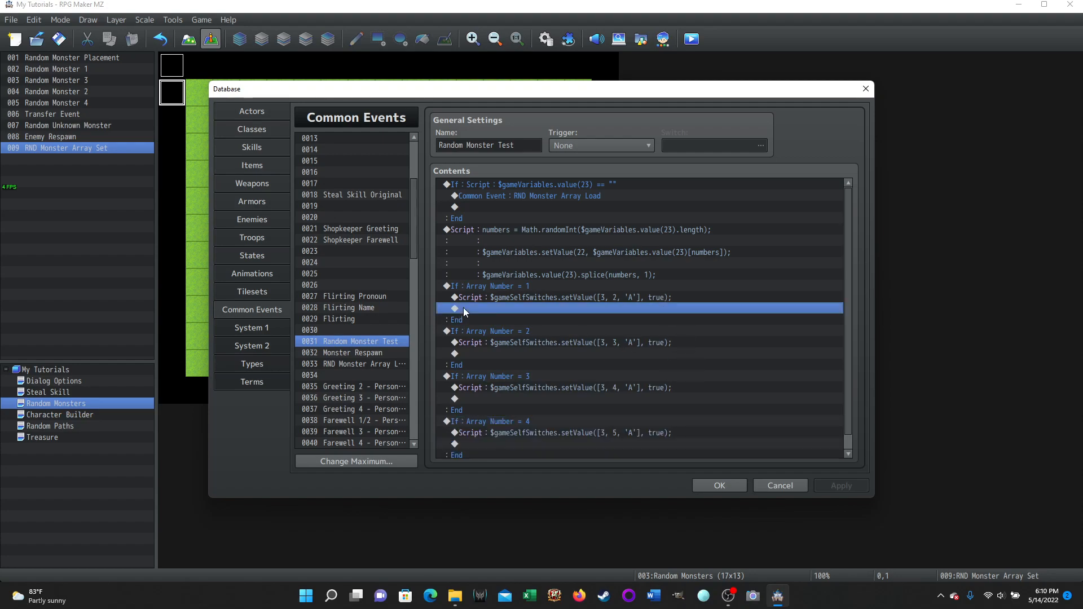
left_click(474, 365)
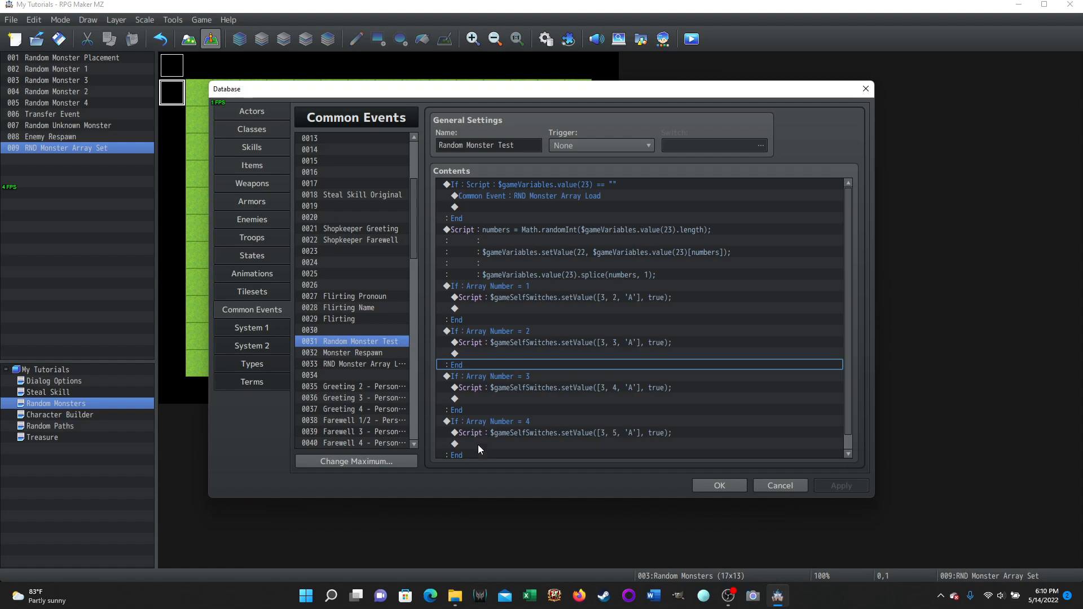
scroll(714, 384, "down", 1)
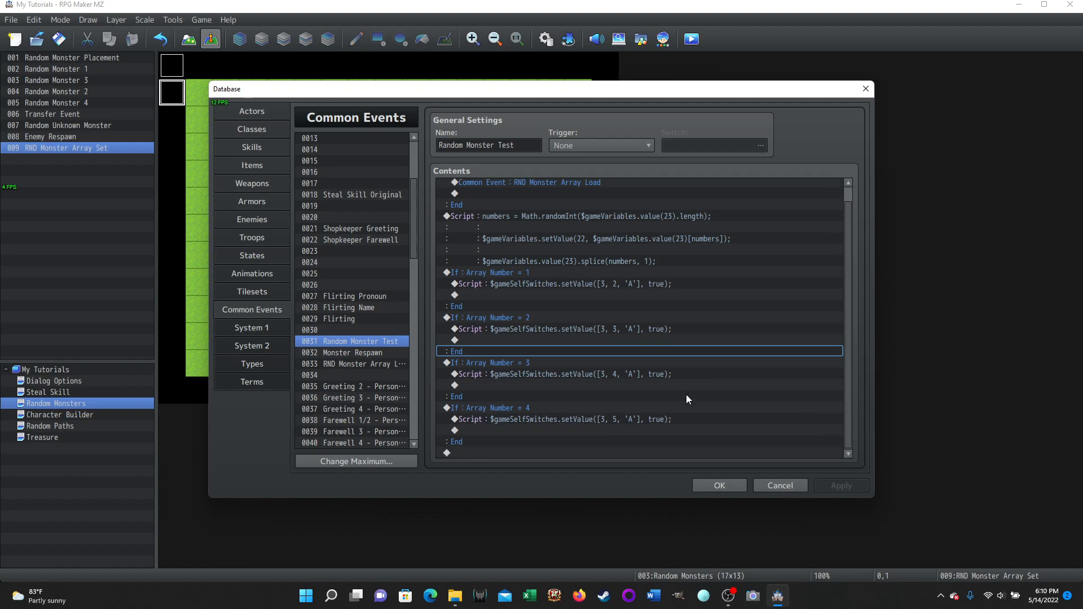
left_click(771, 486)
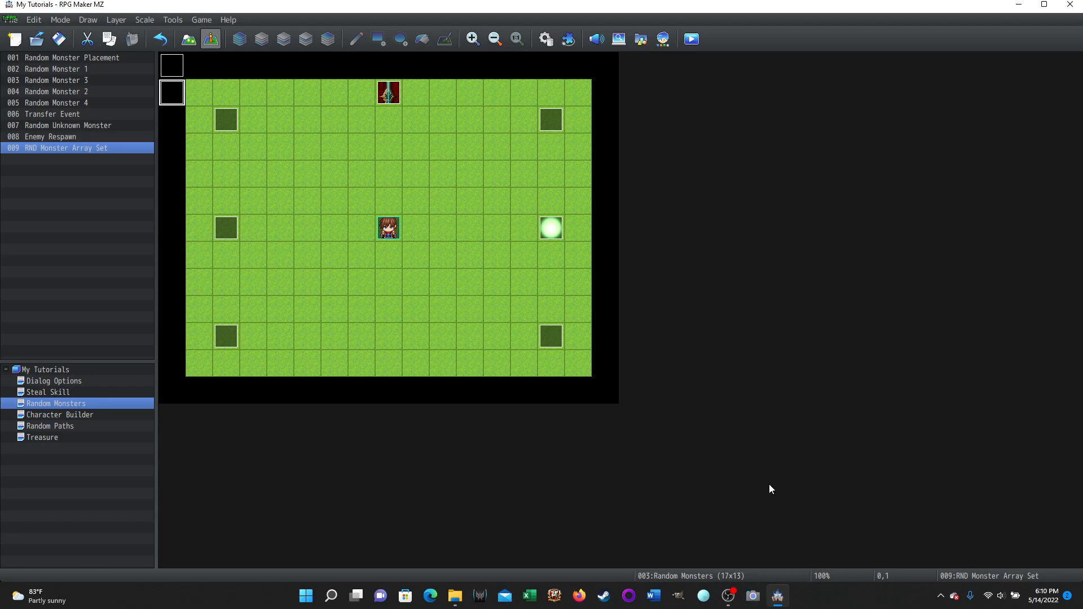
Step: Compare the self-switch conditions and commands on pages 2 and 3 of the Random Monster 1 event, closing it without changes
double_click(235, 127)
left_click(302, 143)
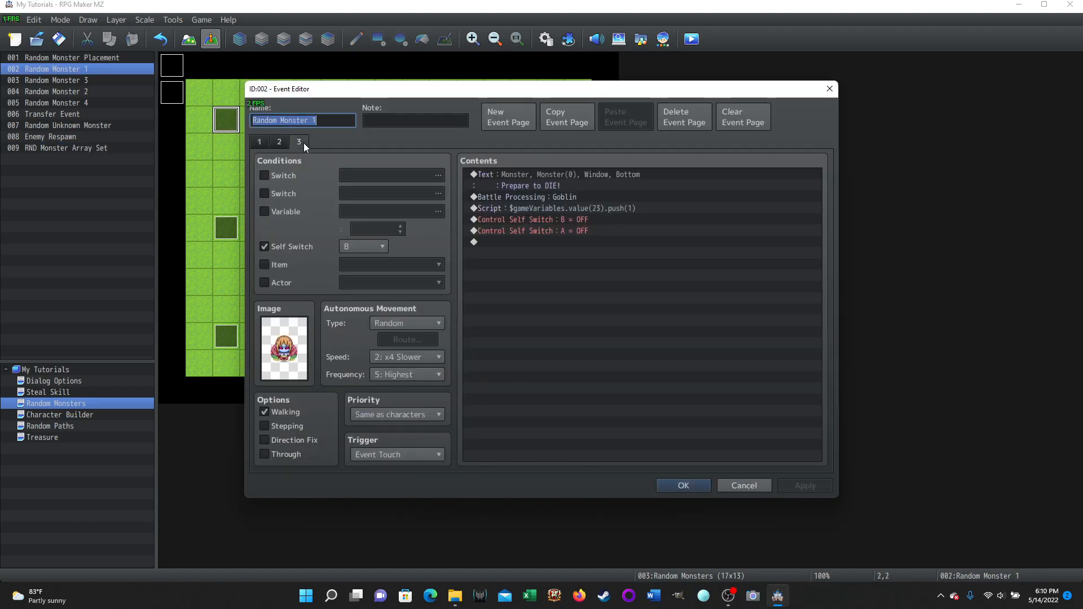
left_click(278, 141)
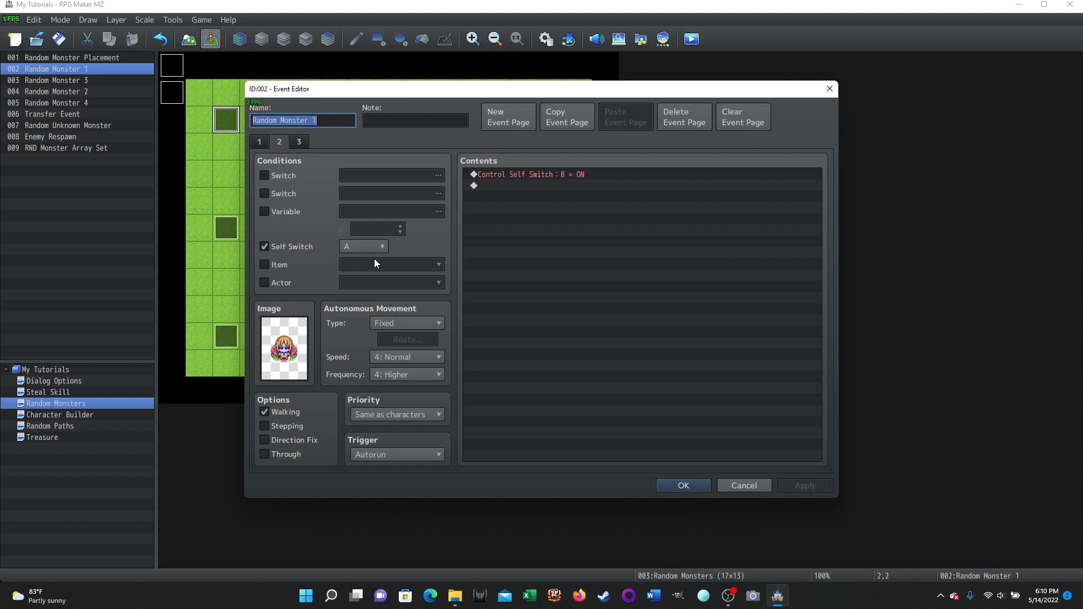
left_click(303, 140)
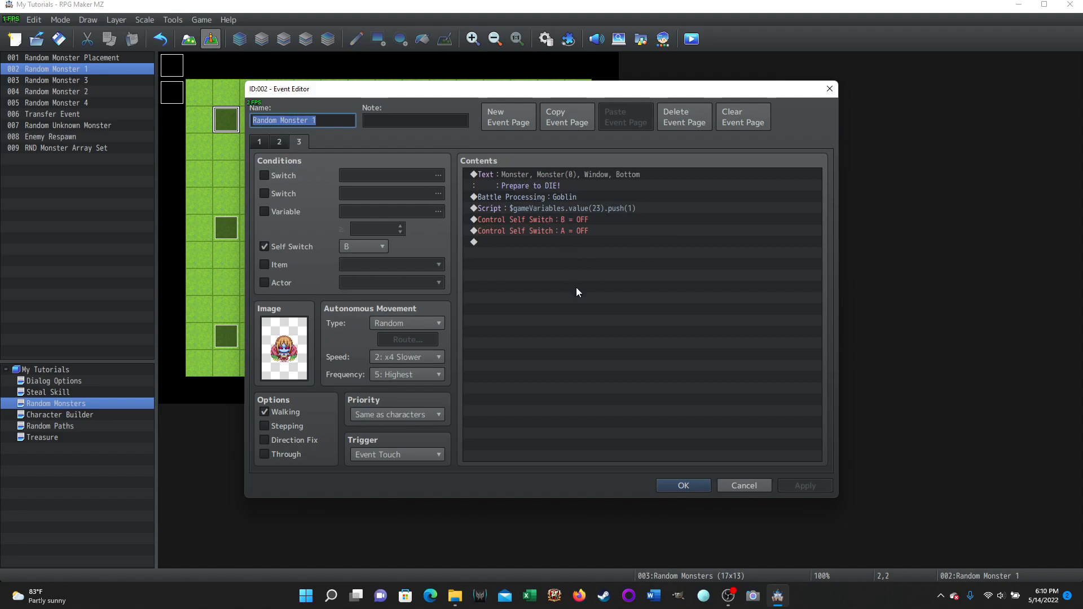
left_click(739, 486)
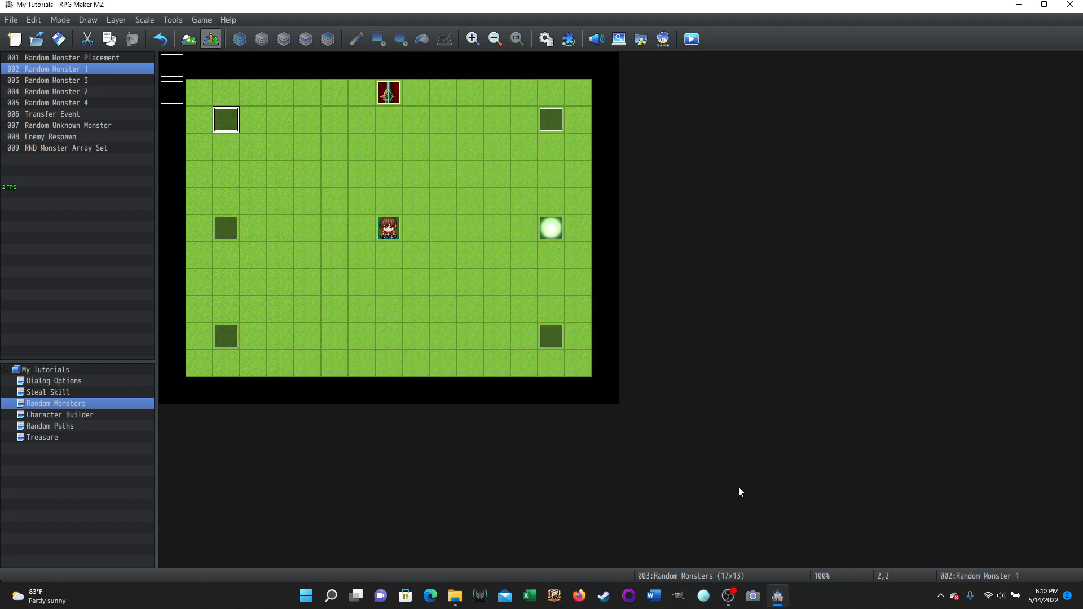
Step: Review both pages of the Random Monster Placement event and close it without changes
double_click(207, 86)
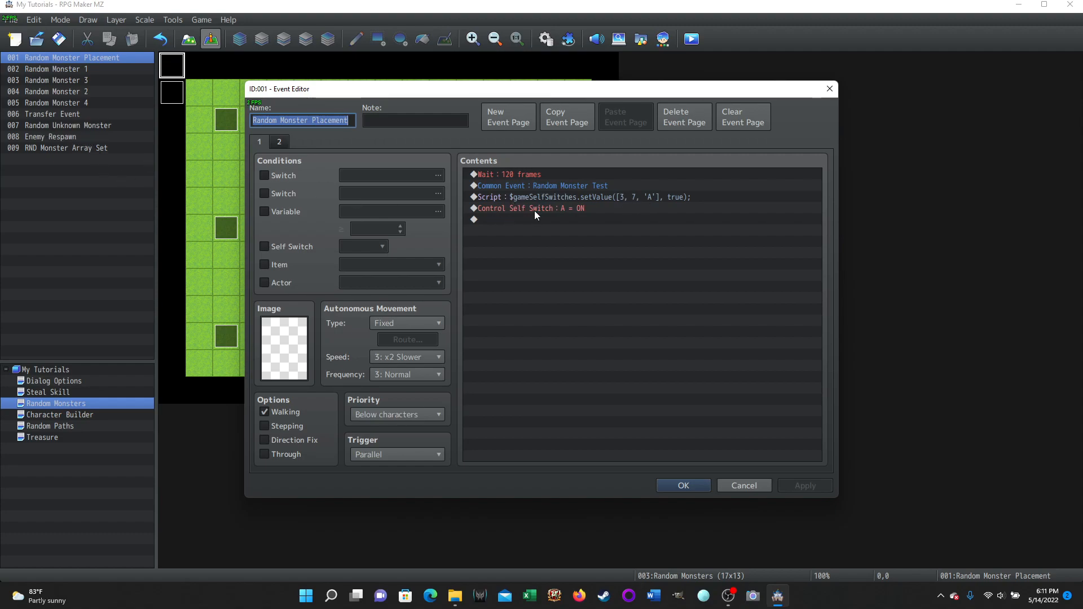
left_click(280, 142)
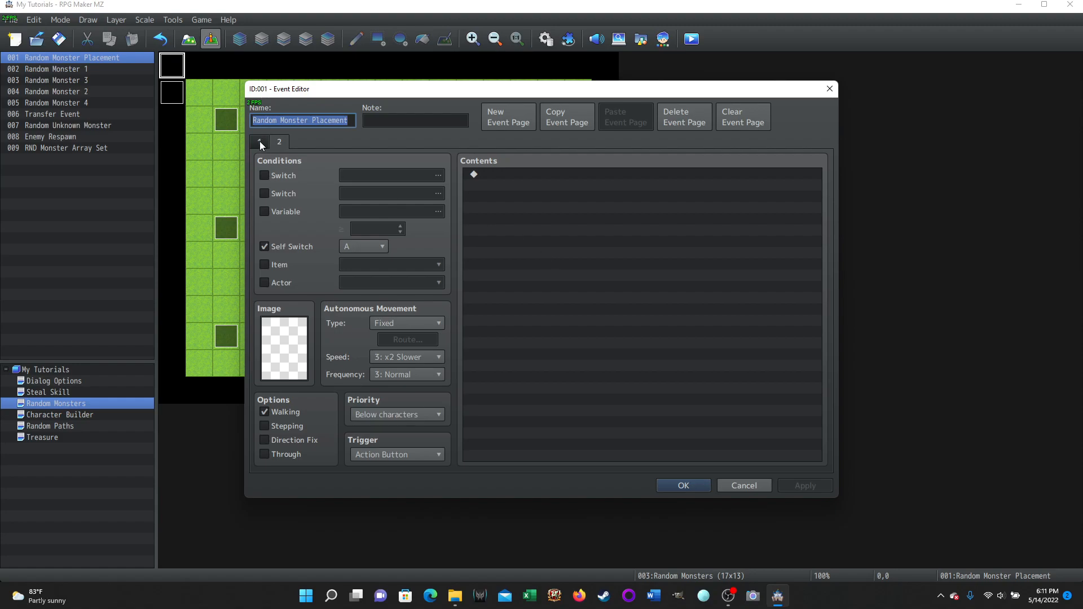
left_click(730, 484)
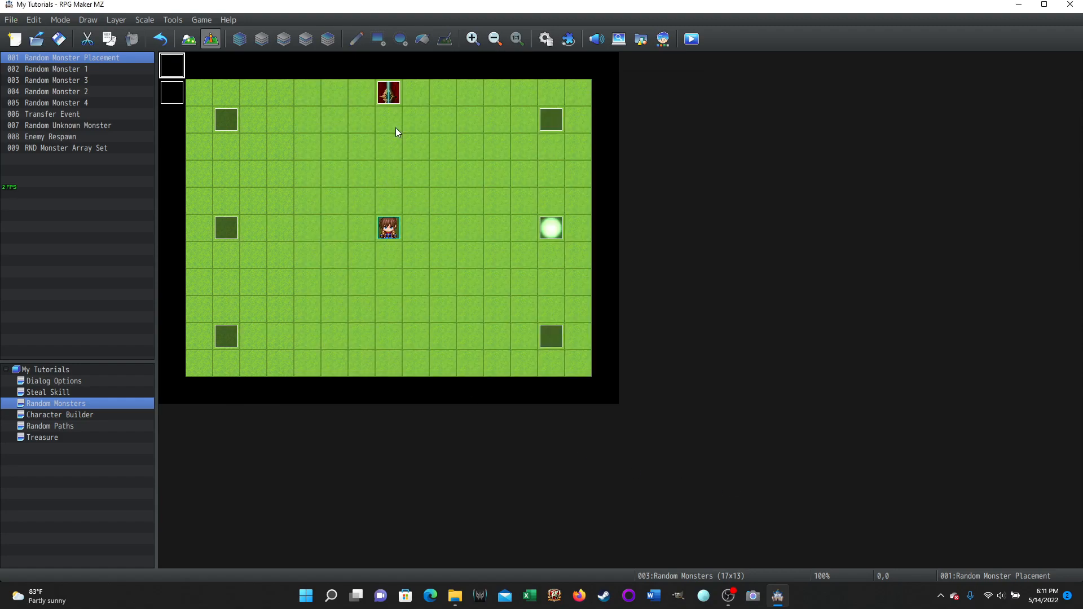
Step: Examine the Transfer Event's self-switch reset script, movement routes, Move1 sound and player transfer command, closing the event without changes
double_click(387, 93)
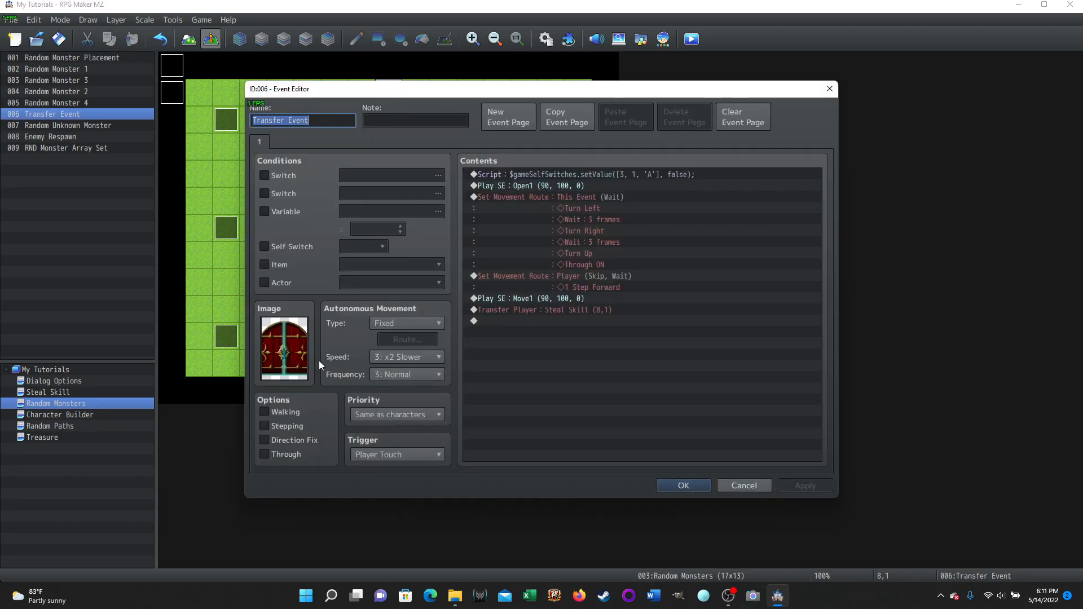
left_click(551, 175)
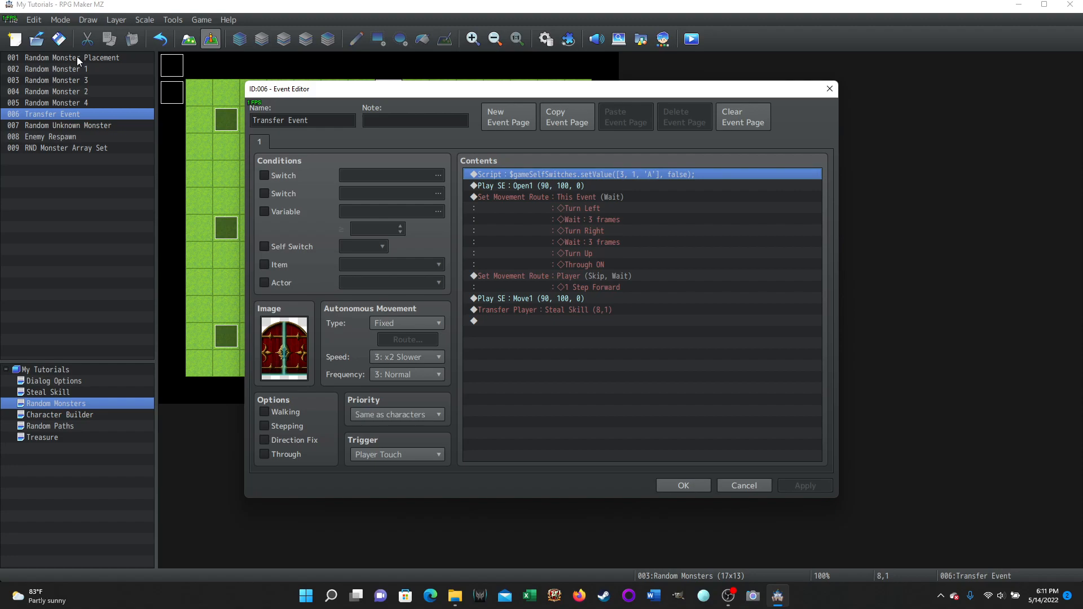
left_click(573, 210)
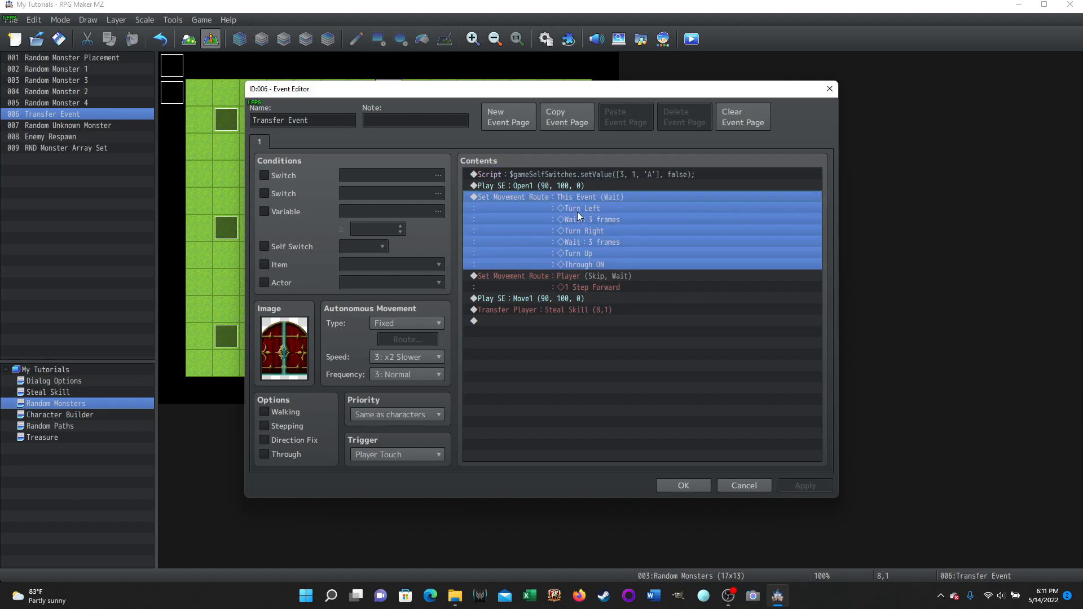
left_click(561, 283)
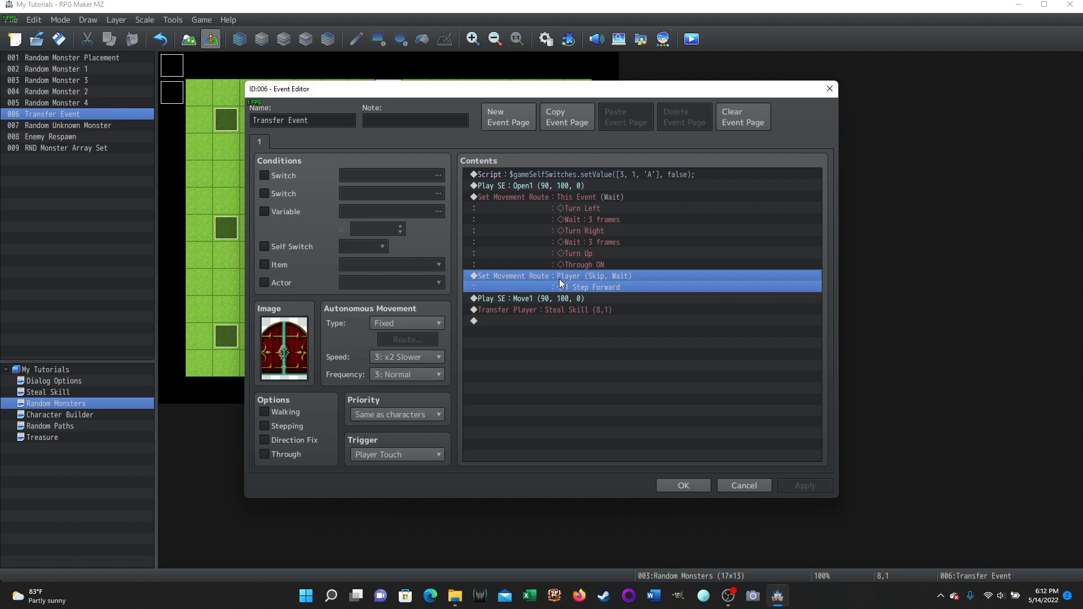
left_click(515, 298)
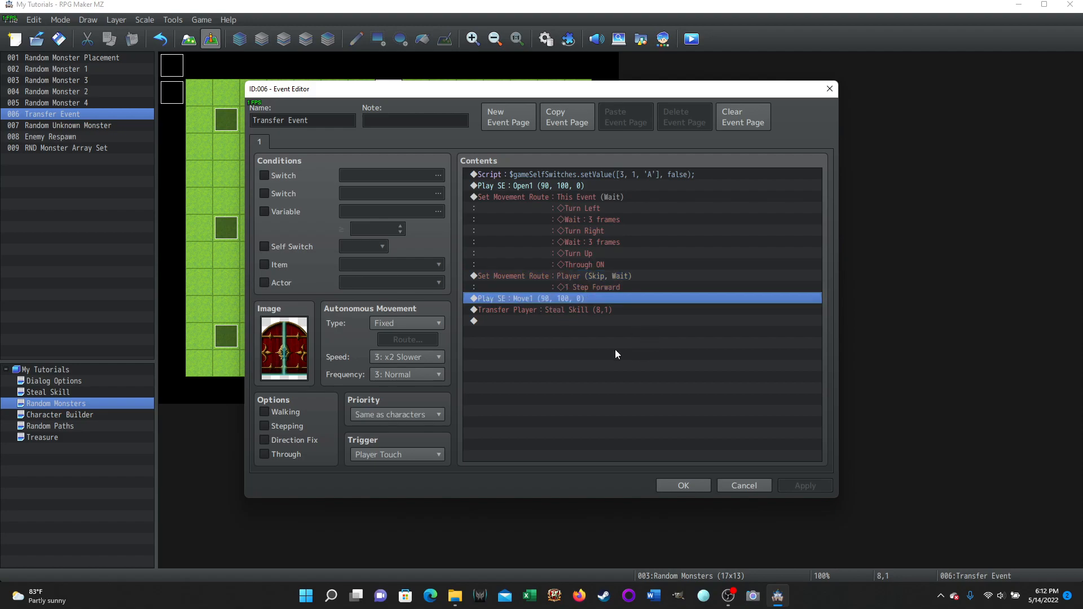
left_click(546, 312)
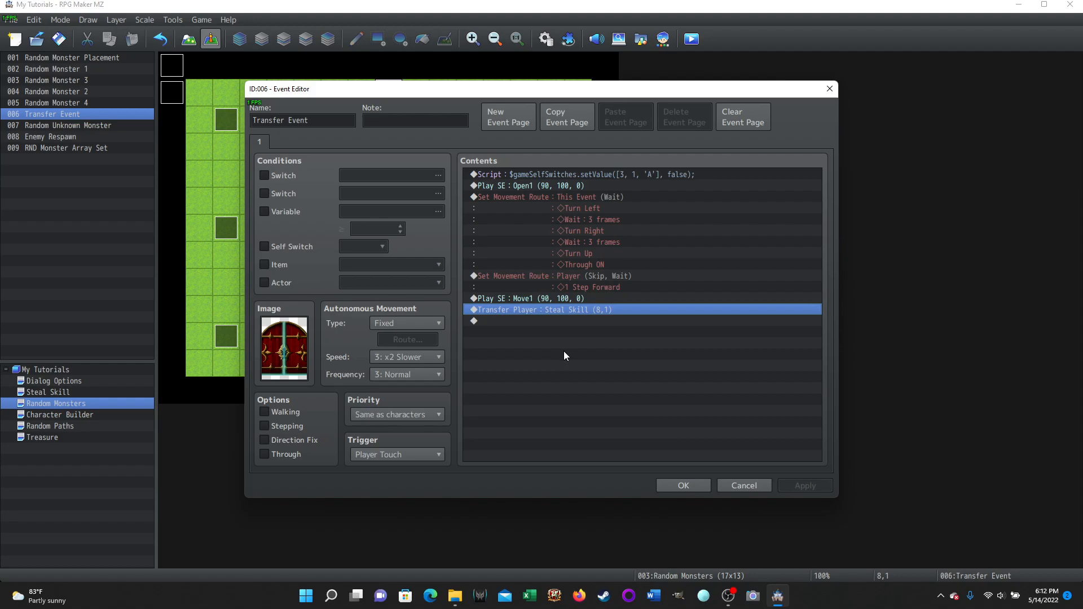
left_click(727, 487)
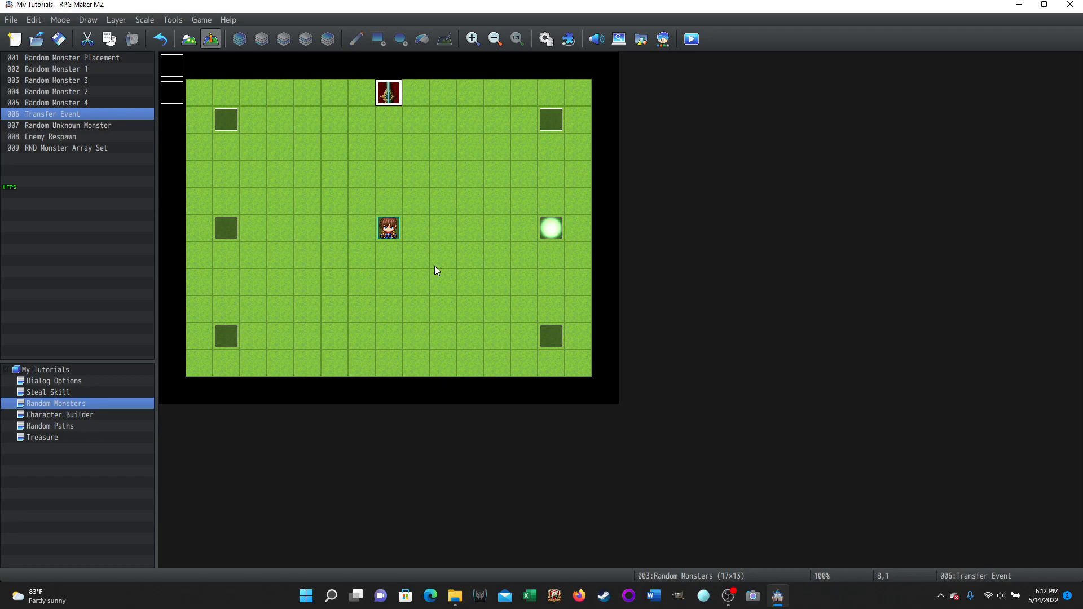
Step: Review the first-page commands of the Enemy Respawn event and close it without changes
left_click(551, 228)
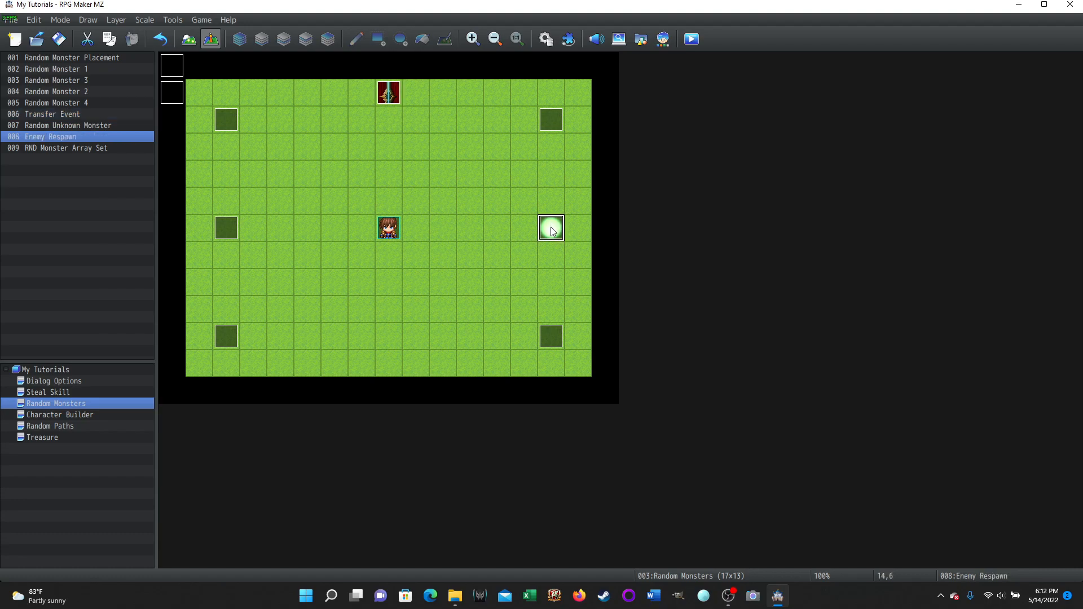
double_click(551, 228)
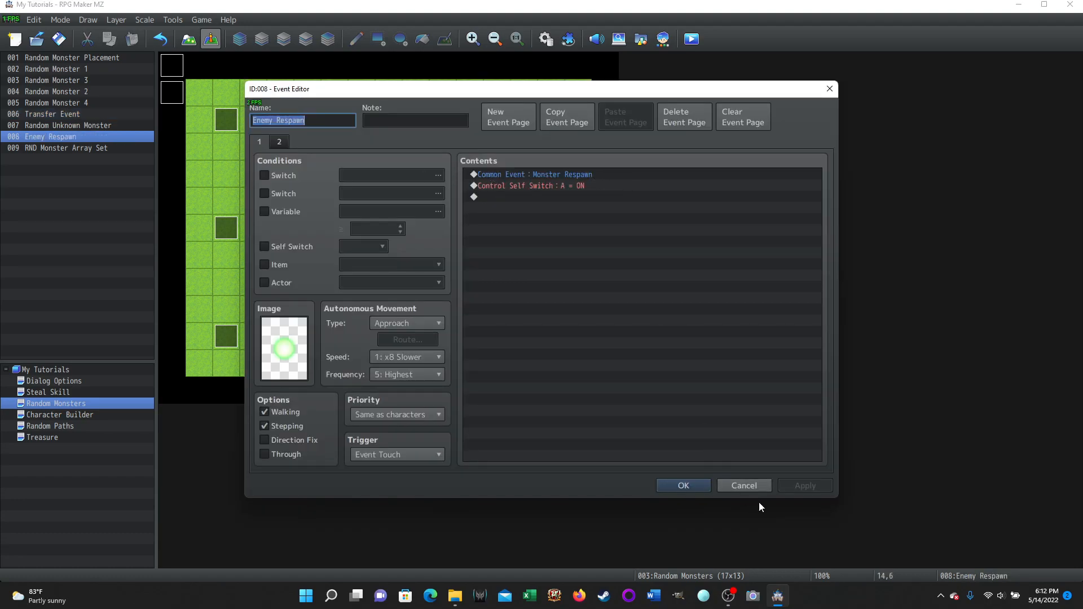
left_click(736, 486)
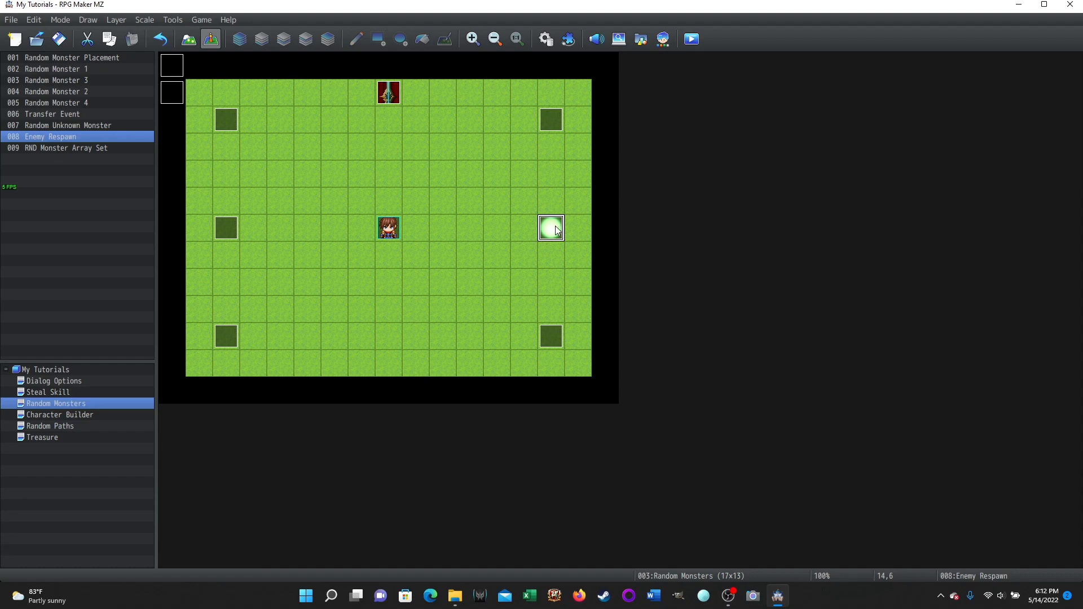
Step: Locate the Random Unknown Monster, Random Monster Placement and numbered Random Monster events on the map by selecting them individually
left_click(218, 232)
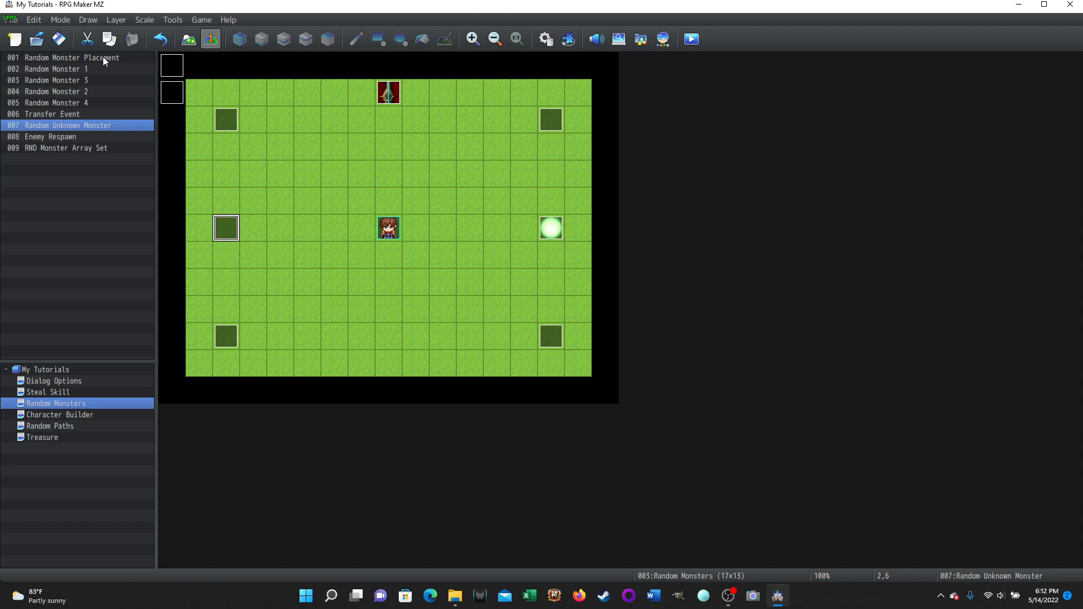
left_click(176, 69)
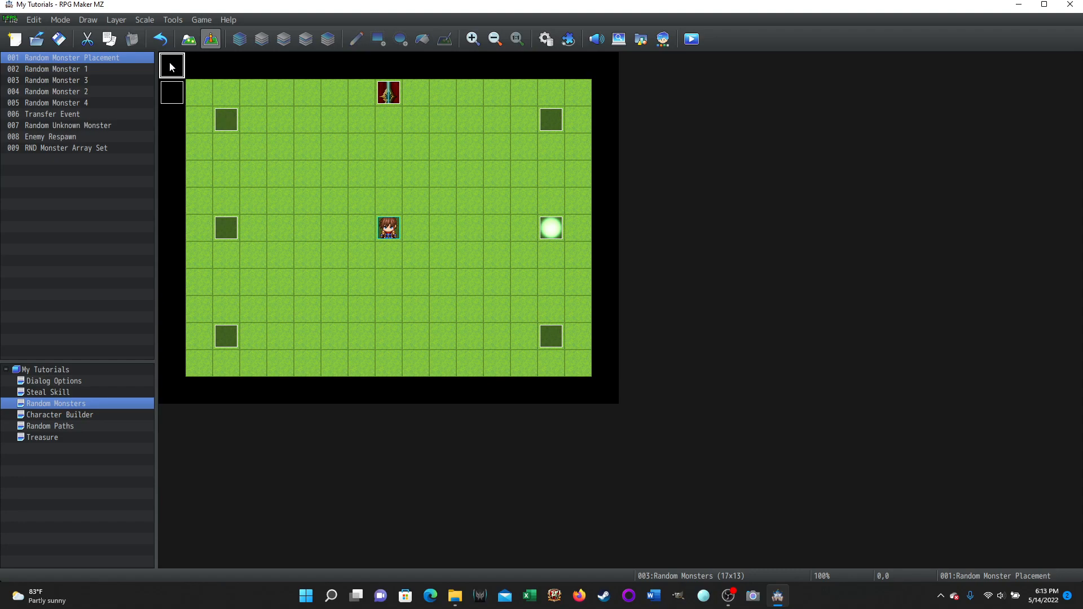
left_click(231, 115)
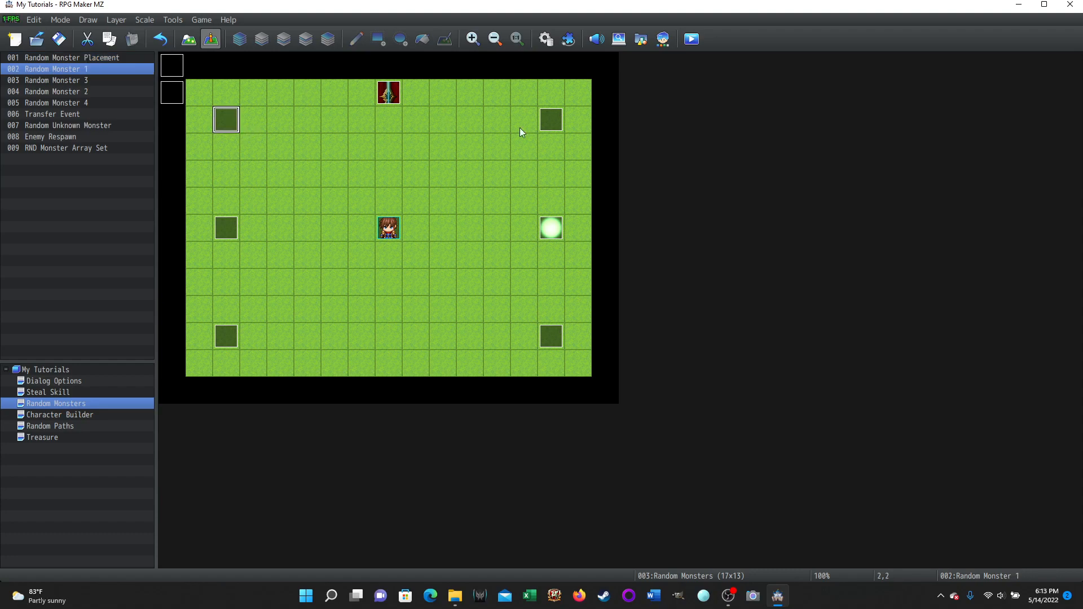
left_click(549, 118)
left_click(215, 336)
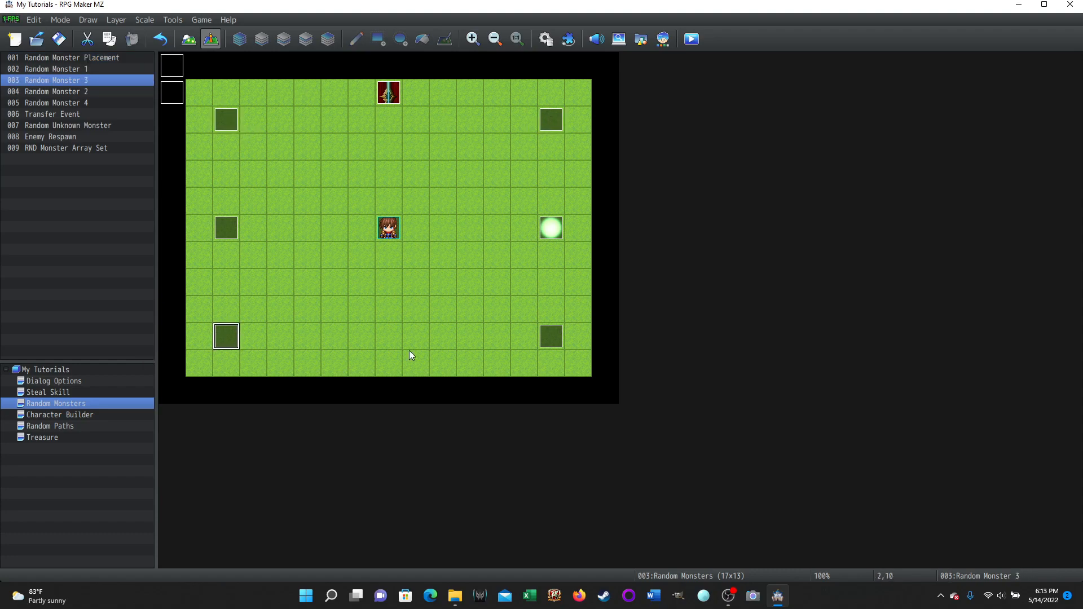
left_click(549, 341)
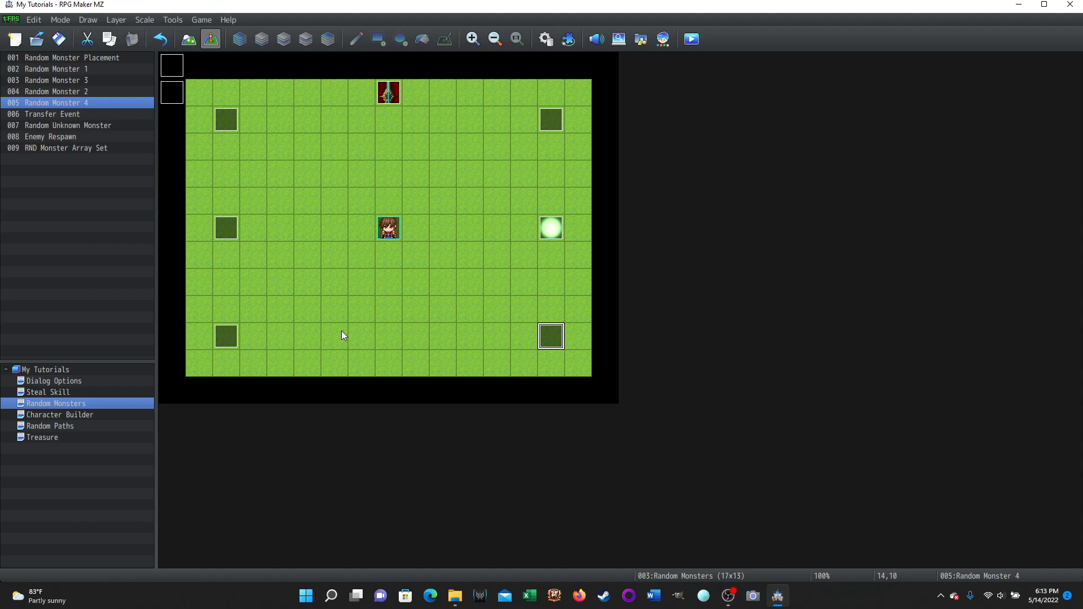
left_click(229, 124)
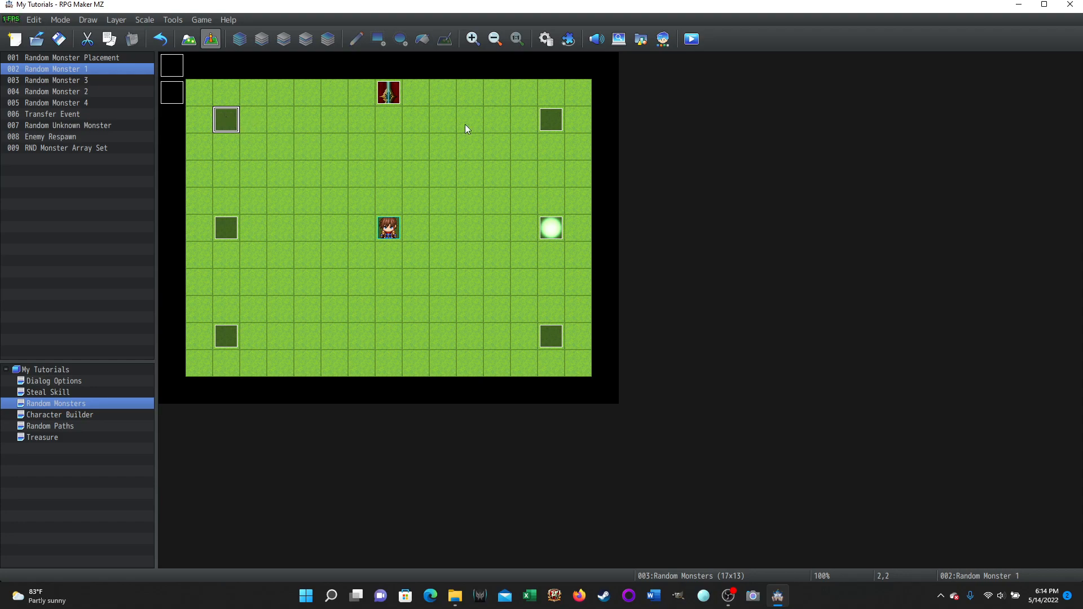
left_click(544, 120)
left_click(559, 337)
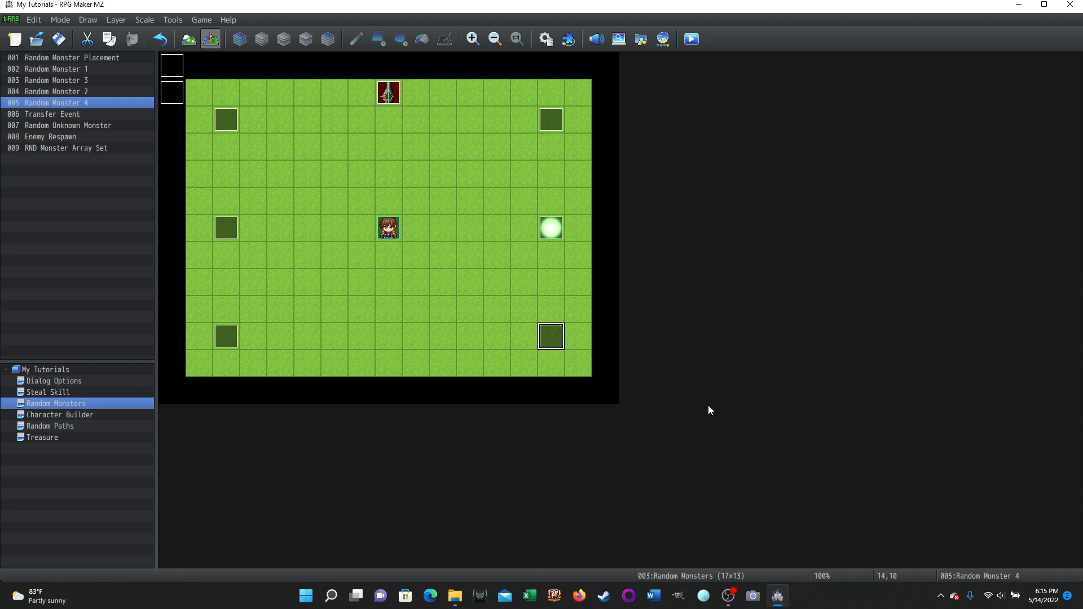
mouse_move(728, 598)
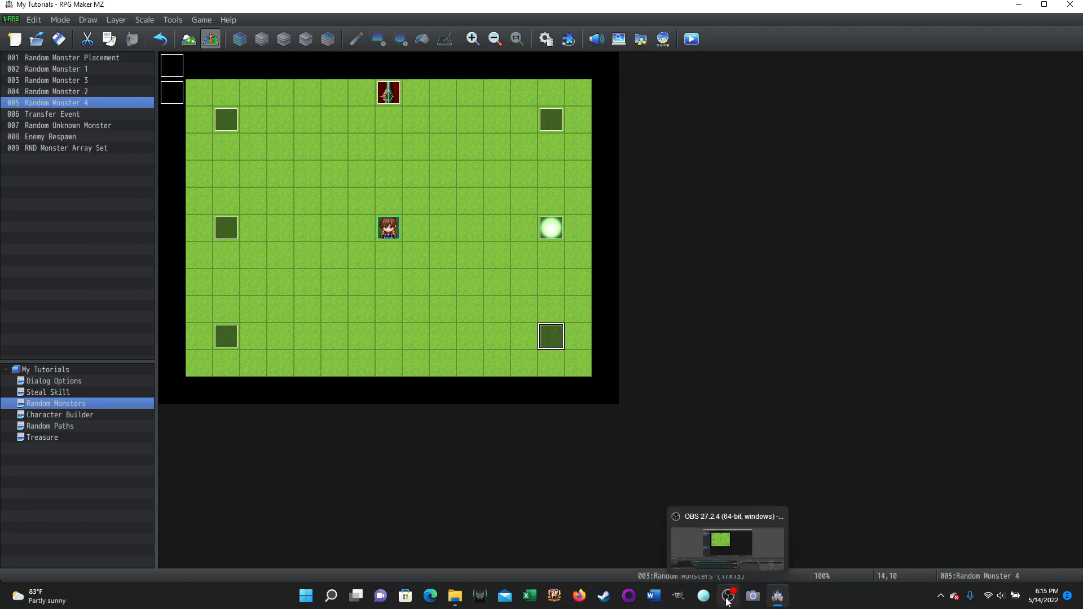